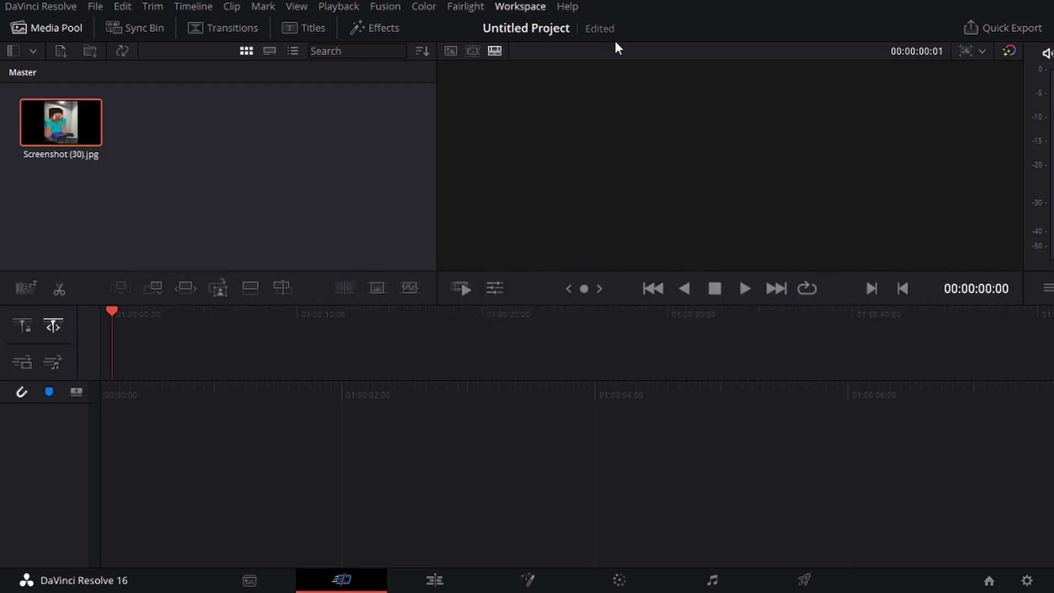
Drop Screenshot (30).jpg onto the empty timeline to create Timeline 1 with a five-second clip.
left_click_drag(39, 120, 181, 483)
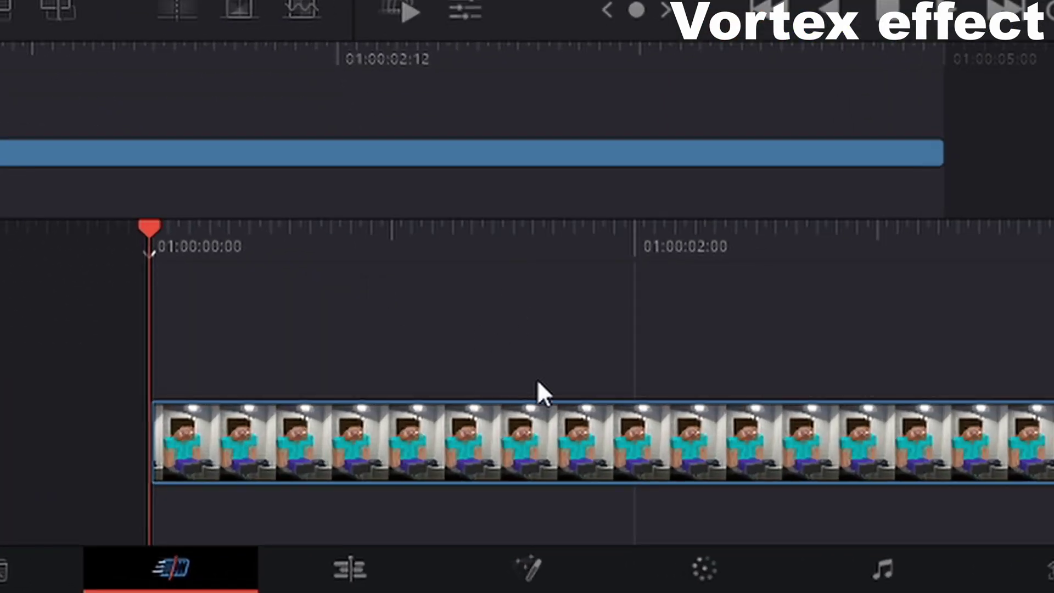
Open the clip in Fusion and insert a Vortex1 node between MediaIn1 and the output.
left_click(529, 570)
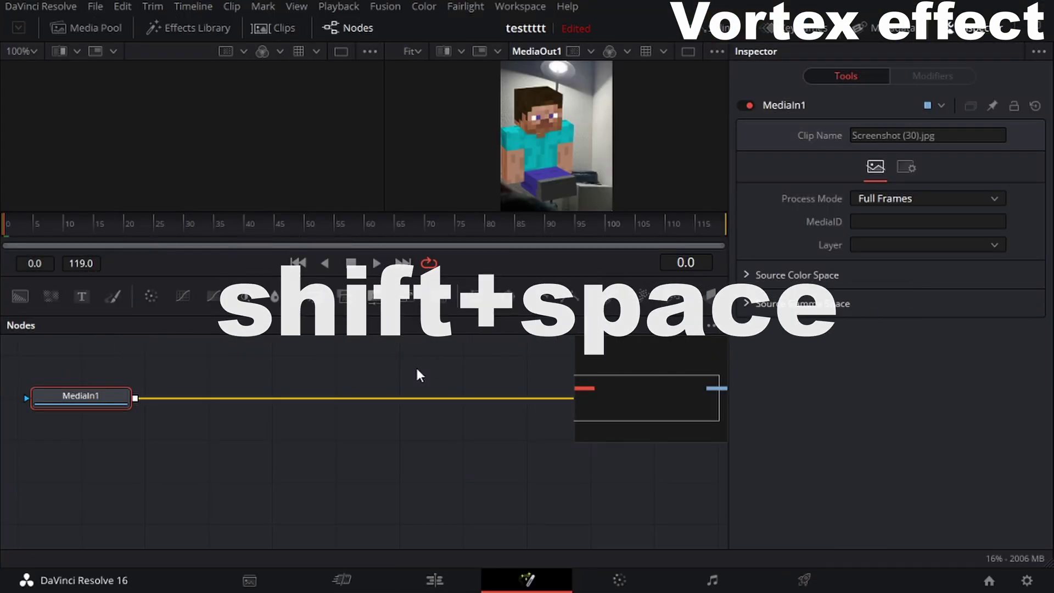
key("shift+space")
type("Vortex")
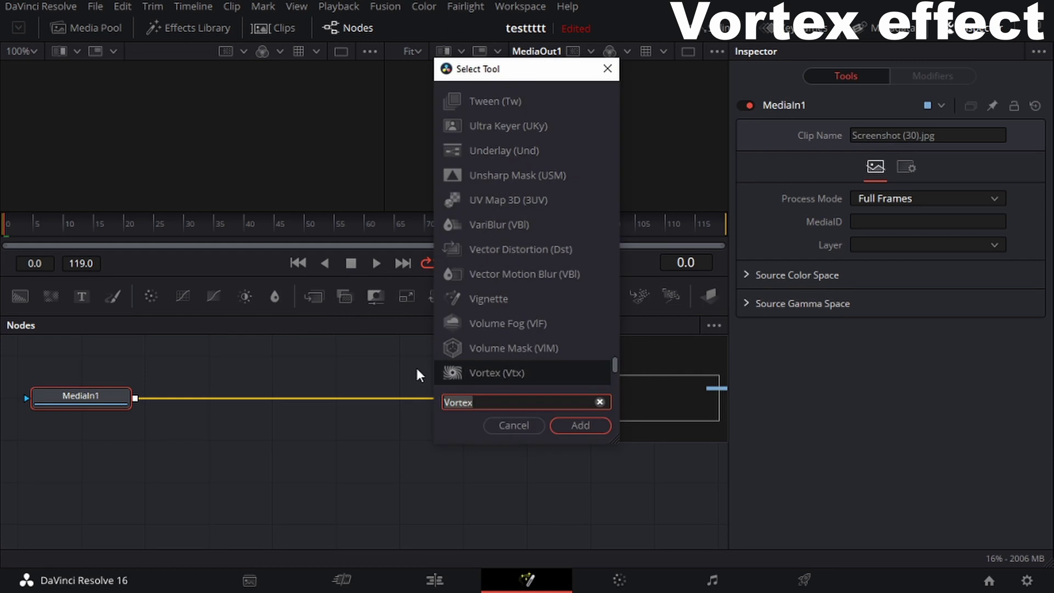
left_click(506, 397)
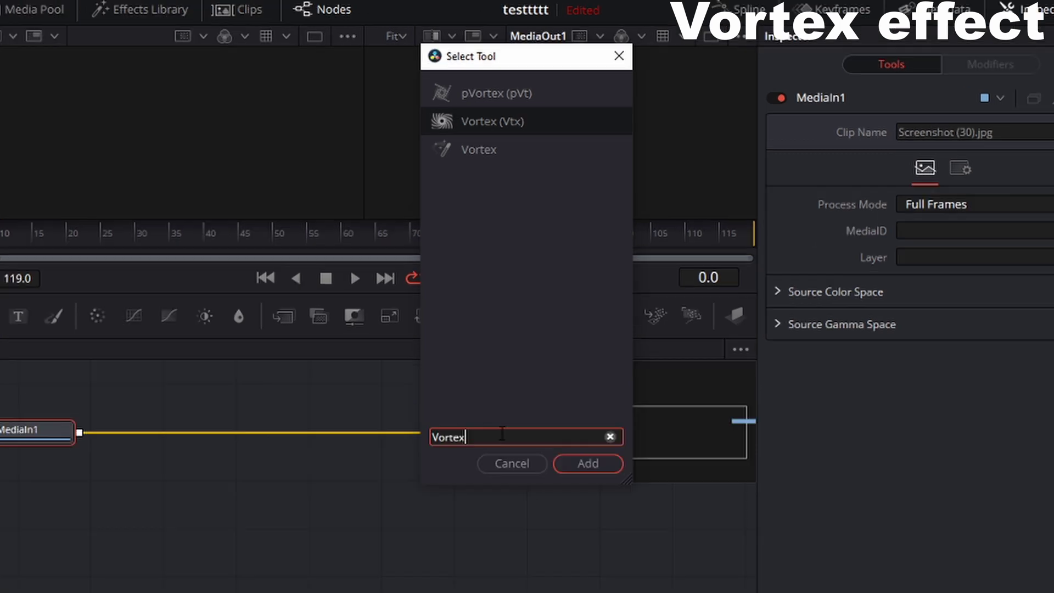
left_click(457, 144)
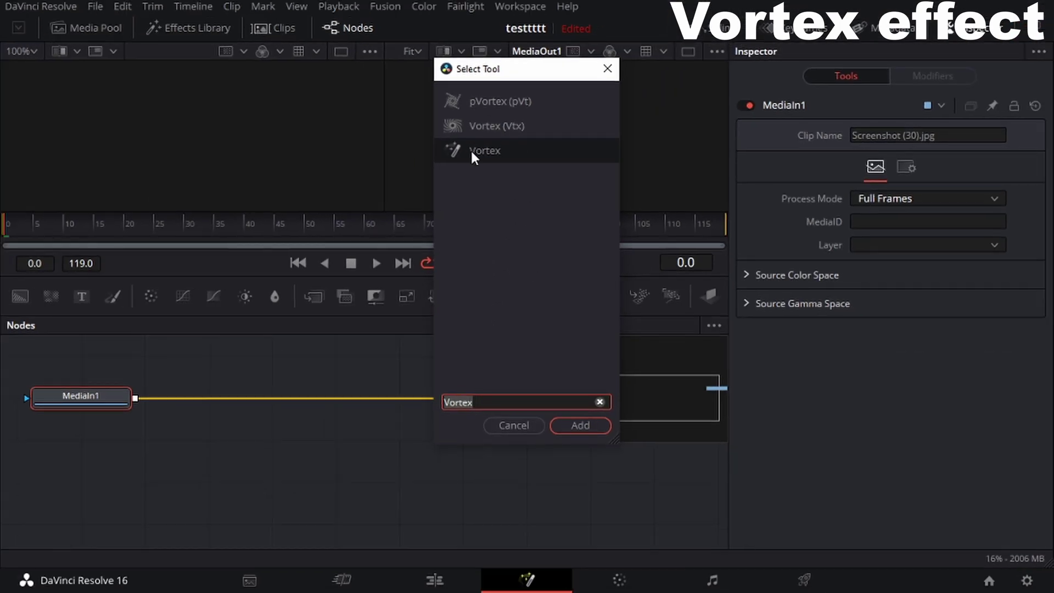
left_click(560, 422)
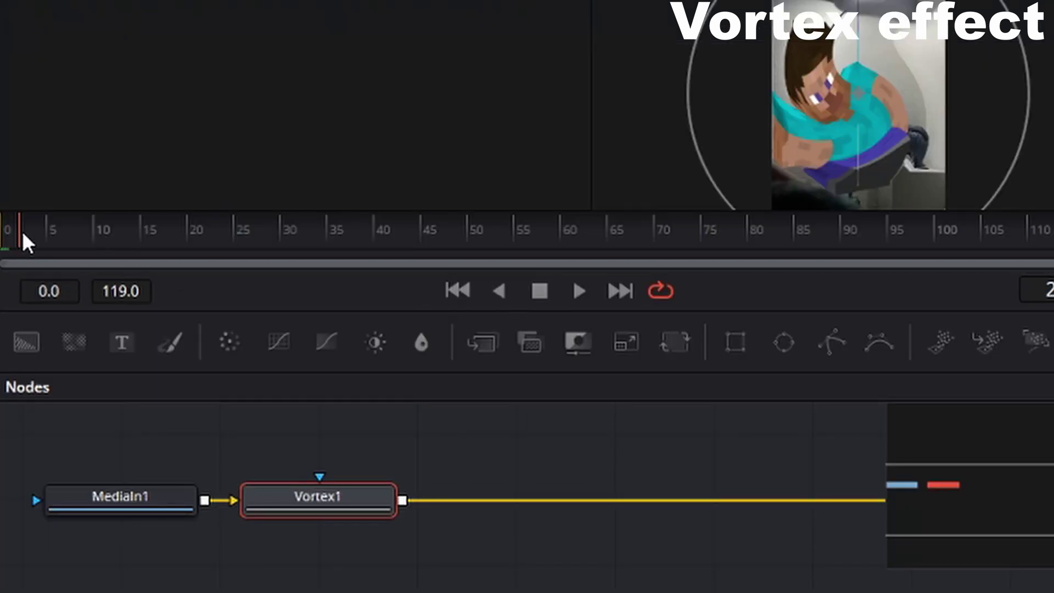
At frame 15, set vortex Size to 0 and keyframe Position, Size, Angle, Power, Swirl and Blend.
left_click_drag(23, 234, 129, 236)
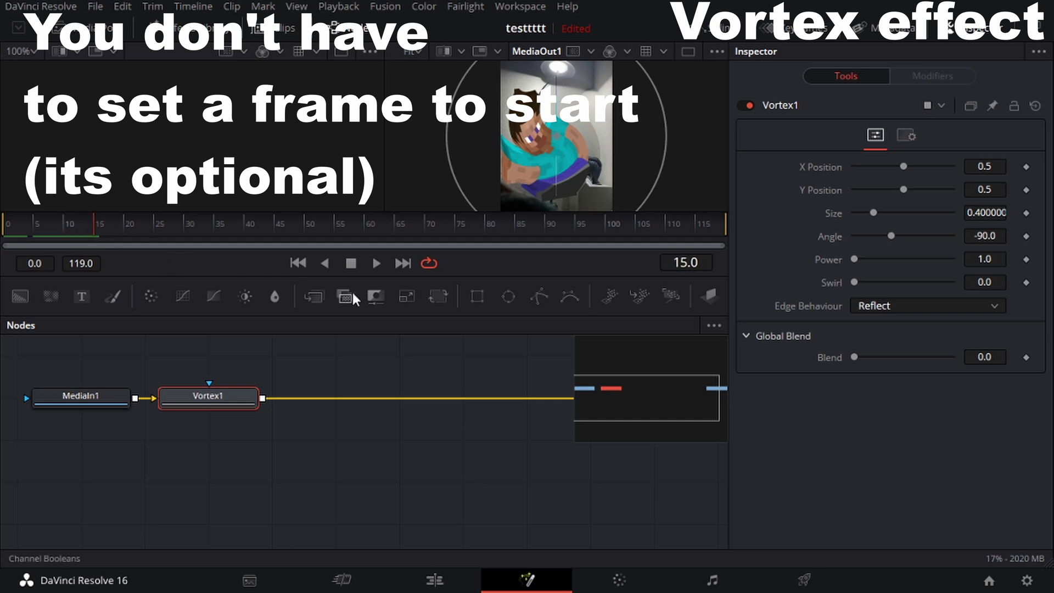
left_click_drag(873, 213, 850, 218)
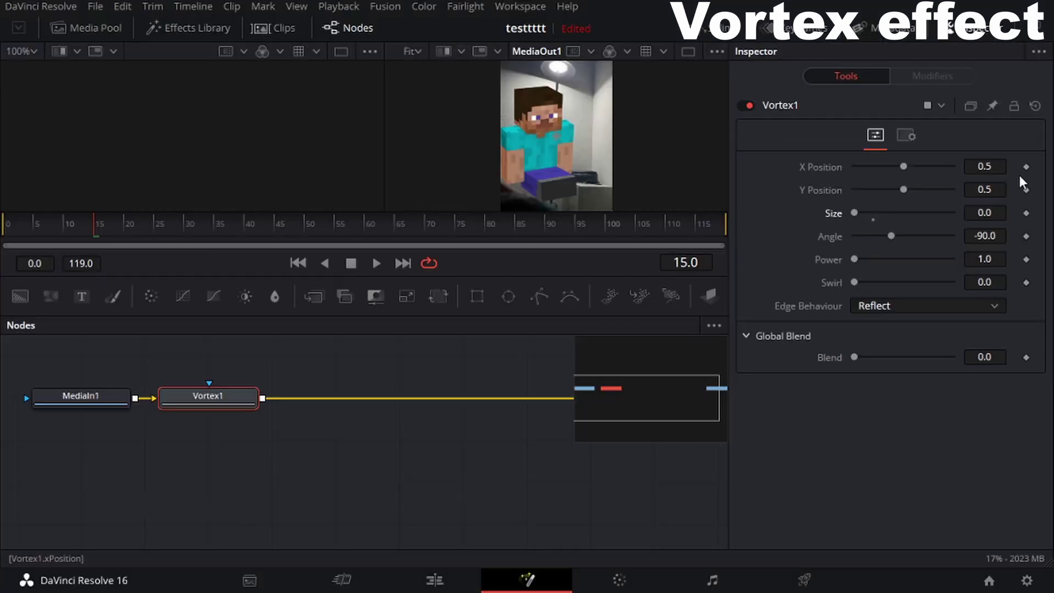
left_click(1005, 137)
left_click(1004, 177)
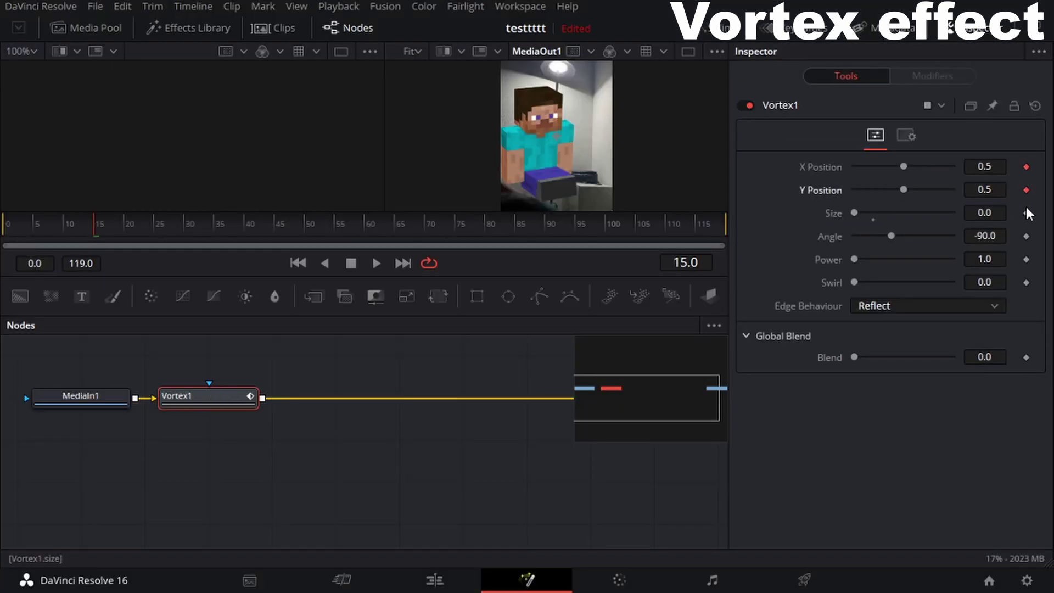
left_click(1026, 213)
left_click(1026, 237)
left_click(1026, 260)
left_click(1026, 282)
left_click(1026, 357)
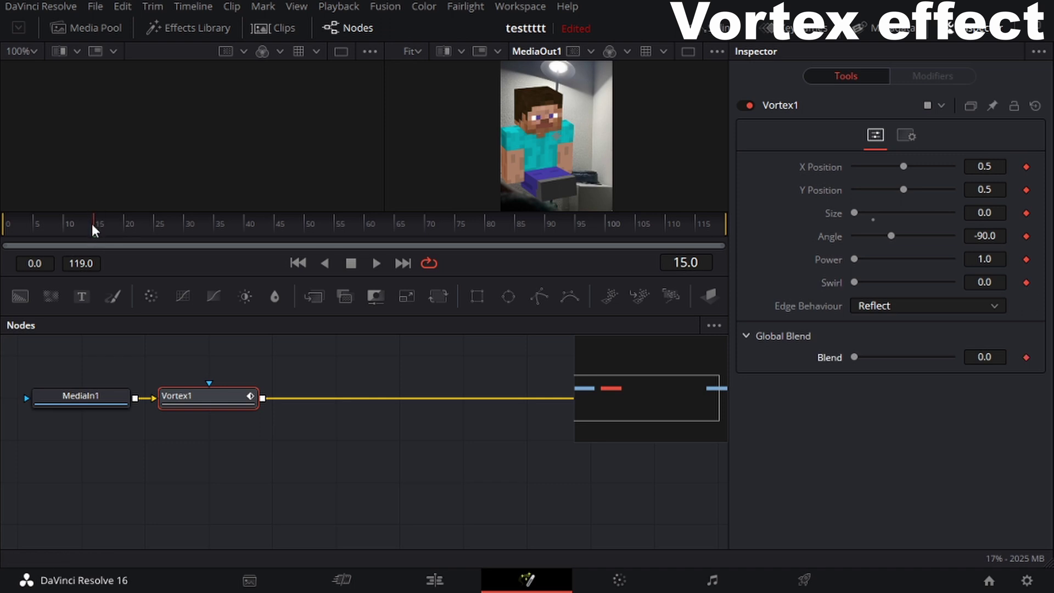
At frame 20, grow the vortex Size to 0.157 and move X Position to 0.331.
left_click(124, 224)
left_click_drag(854, 213, 864, 213)
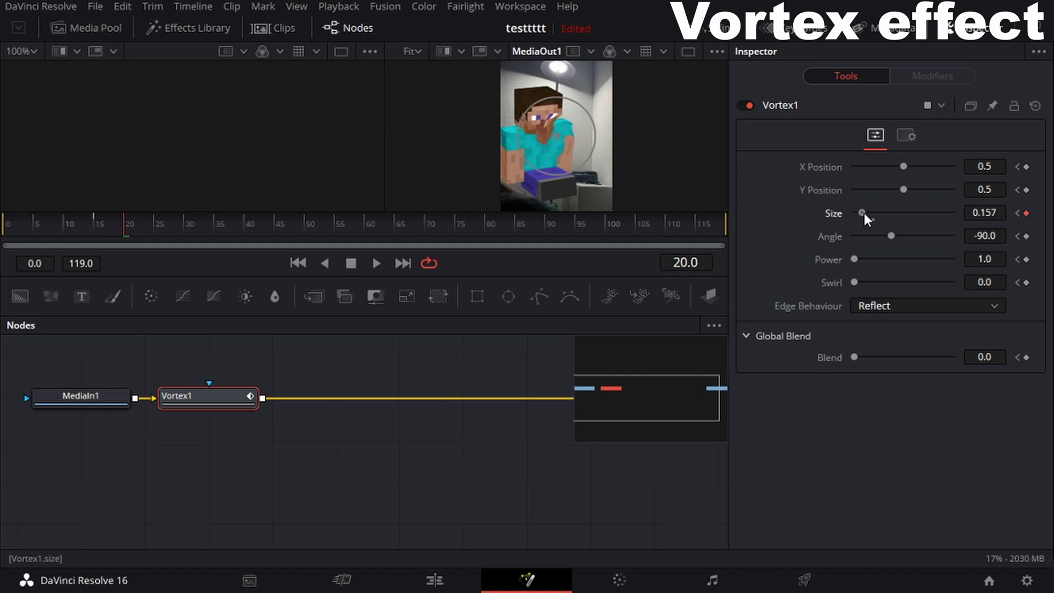
left_click_drag(903, 169, 915, 189)
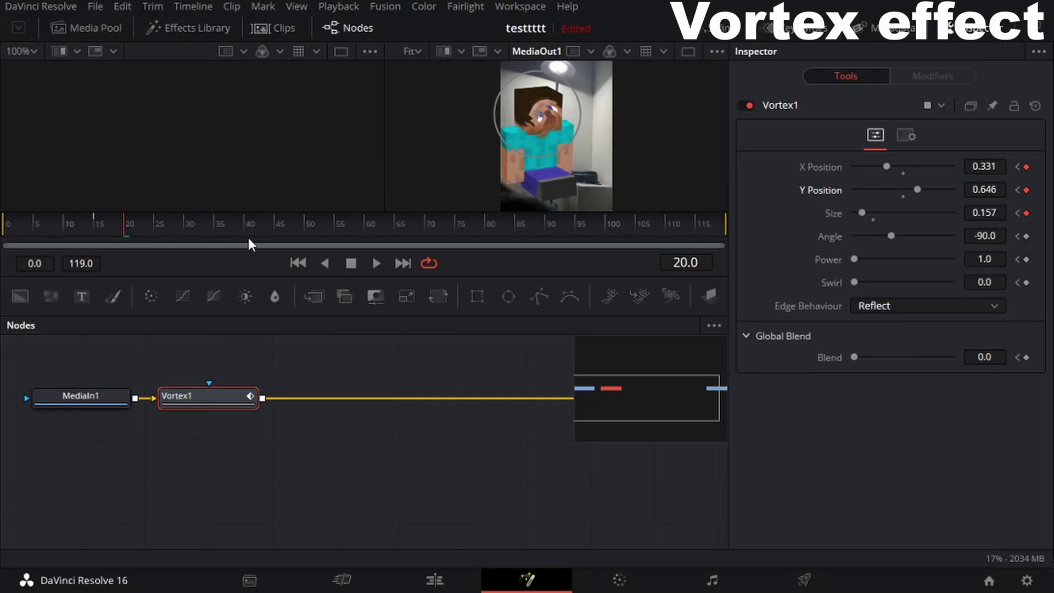
Keyframe the vortex at X 0.283, Y 0.701 on frame 30, then at X 0.276 on frame 60.
left_click(185, 223)
left_click_drag(918, 189, 912, 190)
mouse_move(886, 167)
left_mouse_down()
mouse_move(897, 163)
mouse_move(881, 166)
left_mouse_up()
mouse_move(912, 189)
left_mouse_down()
mouse_move(926, 189)
mouse_move(876, 167)
mouse_move(896, 163)
mouse_move(913, 190)
left_mouse_up()
left_click(250, 231)
key("shift+Right")
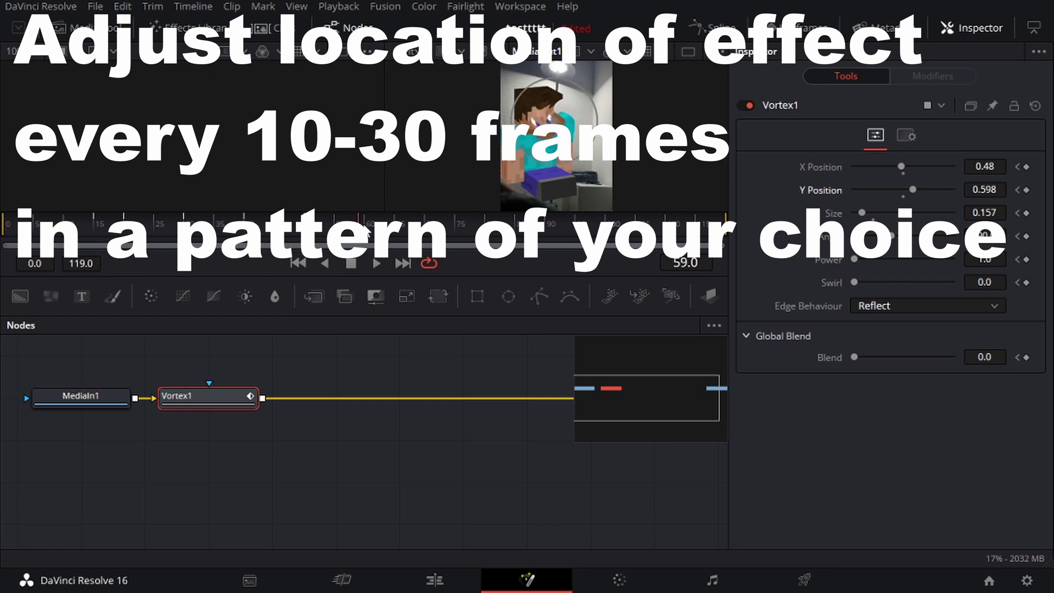
left_click(367, 232)
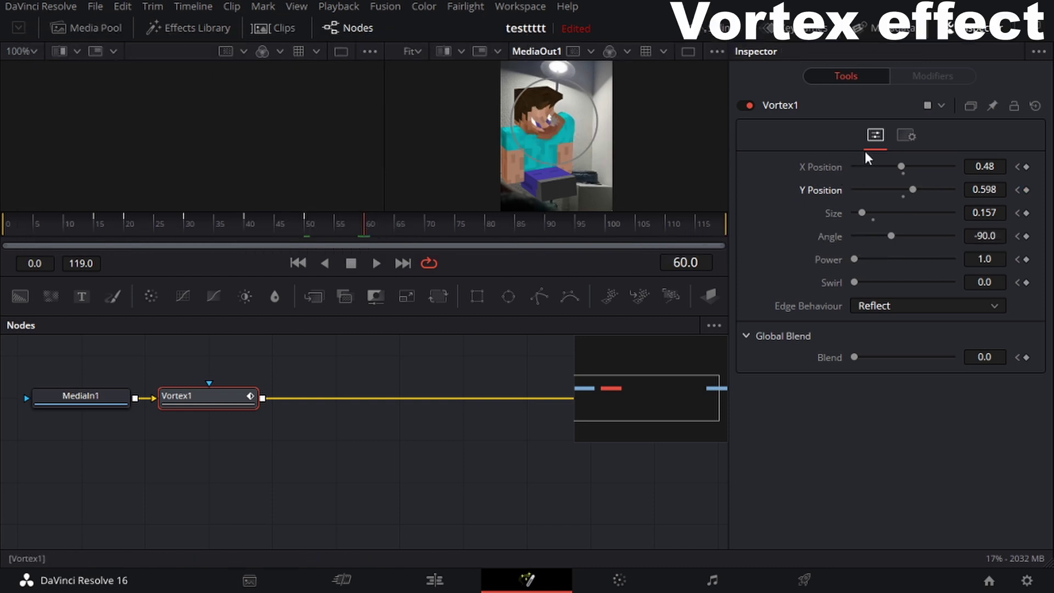
left_click_drag(900, 170, 880, 167)
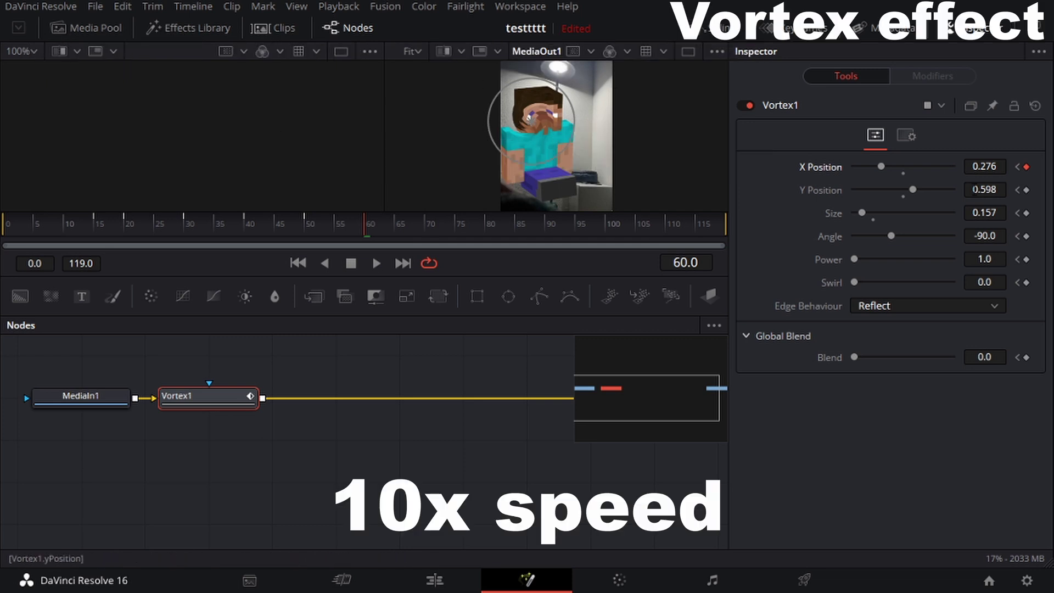
Reposition the vortex at frame 70, then step through frames 80 to 119 in ten-frame jumps.
left_click(425, 225)
left_click(431, 225)
left_click_drag(913, 190, 899, 167)
left_click(489, 226)
left_click(545, 225)
left_click(606, 225)
left_click(666, 225)
left_click(723, 225)
left_click(356, 589)
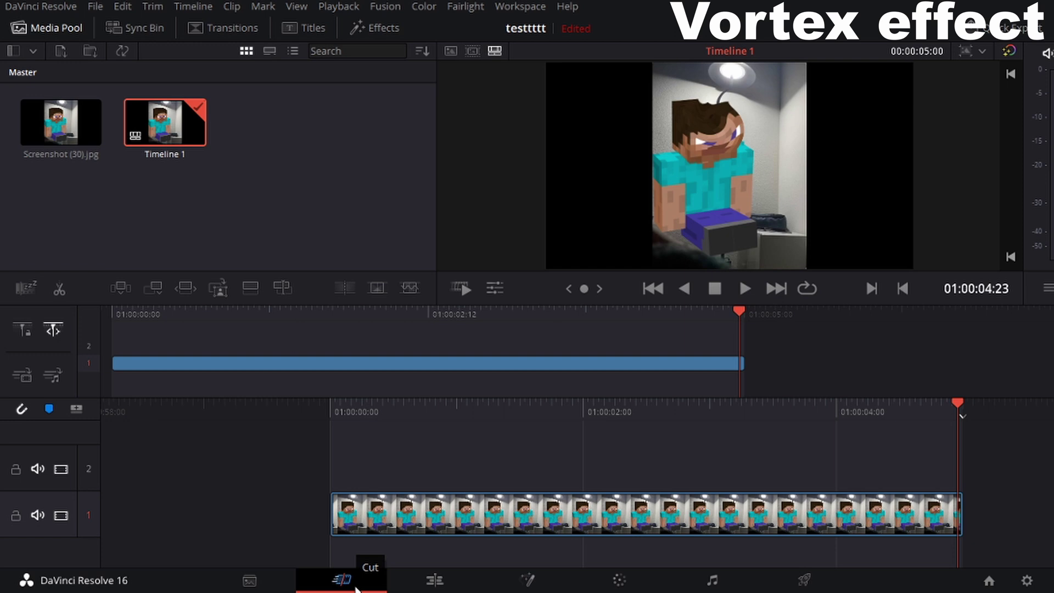
Play the vortex clip from the start, then place a fresh Screenshot (30).jpg copy on track 1.
left_click(325, 412)
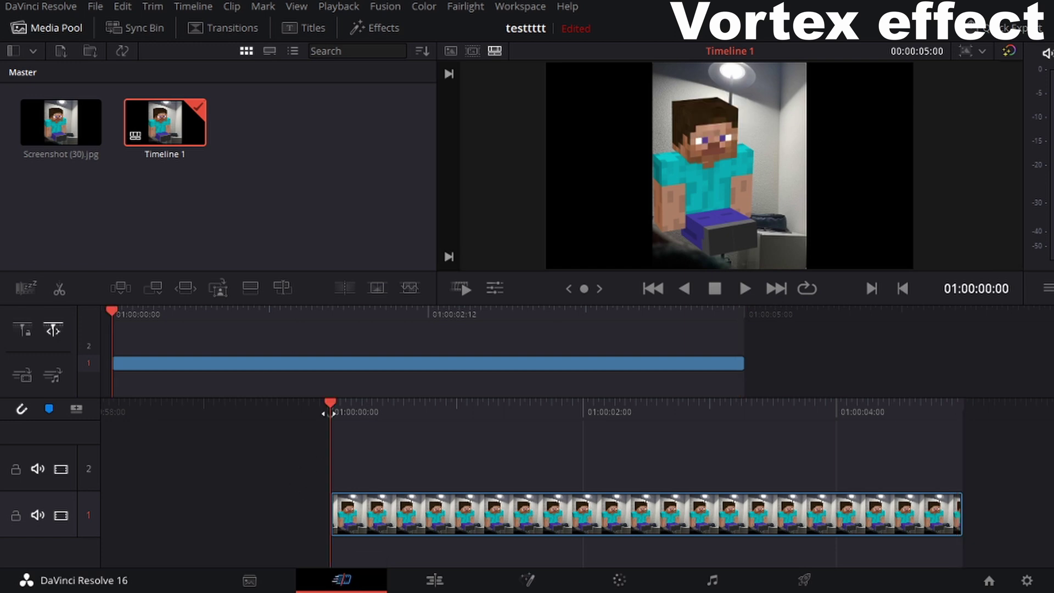
key("space")
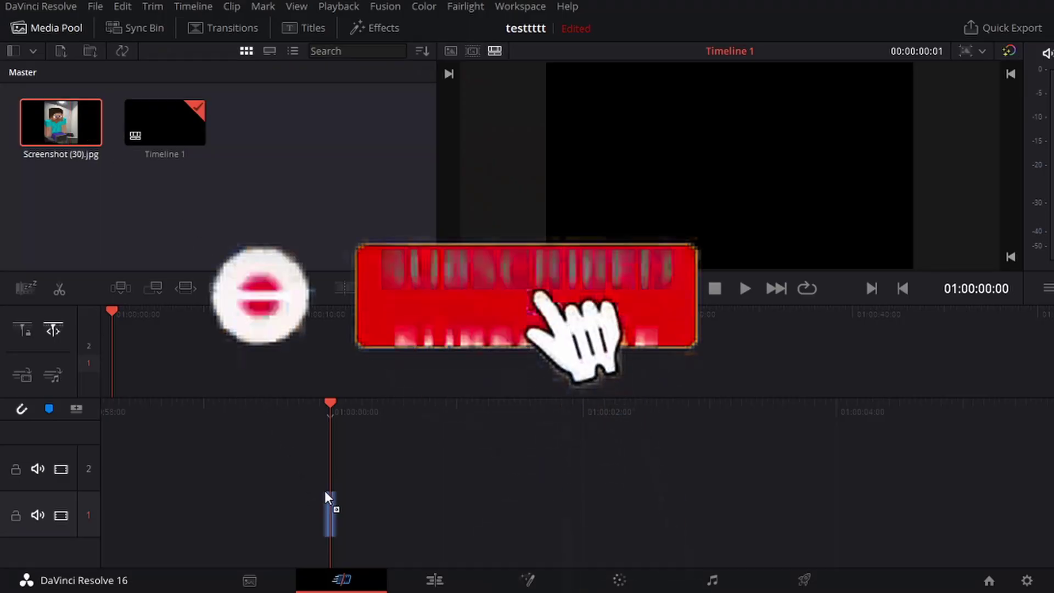
left_click_drag(330, 506, 333, 513)
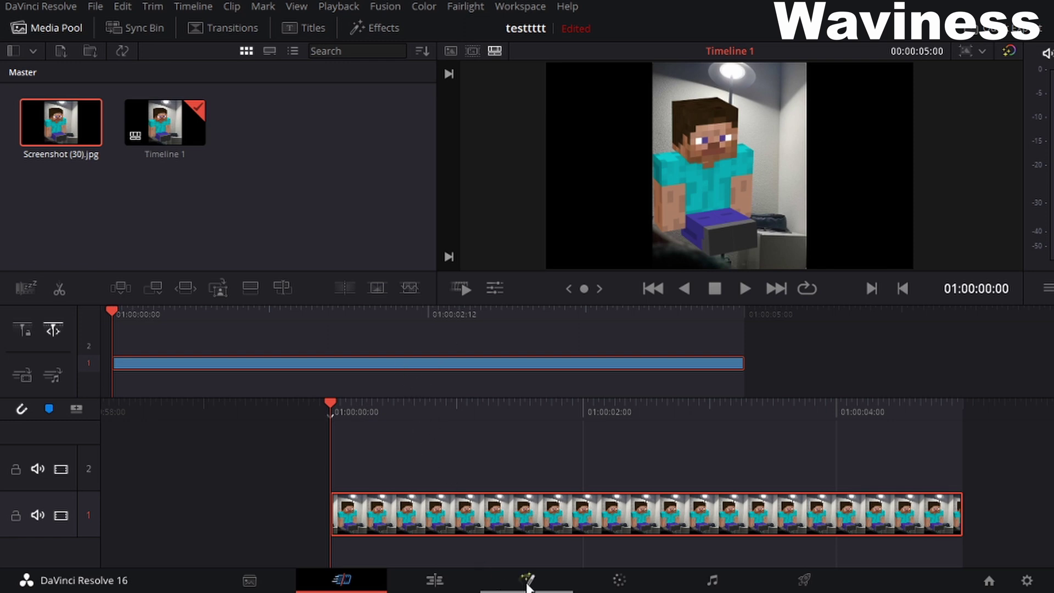
Open the fresh clip in Fusion and add a Waviness1 node after MediaIn1 via a 'wav' search.
left_click(546, 588)
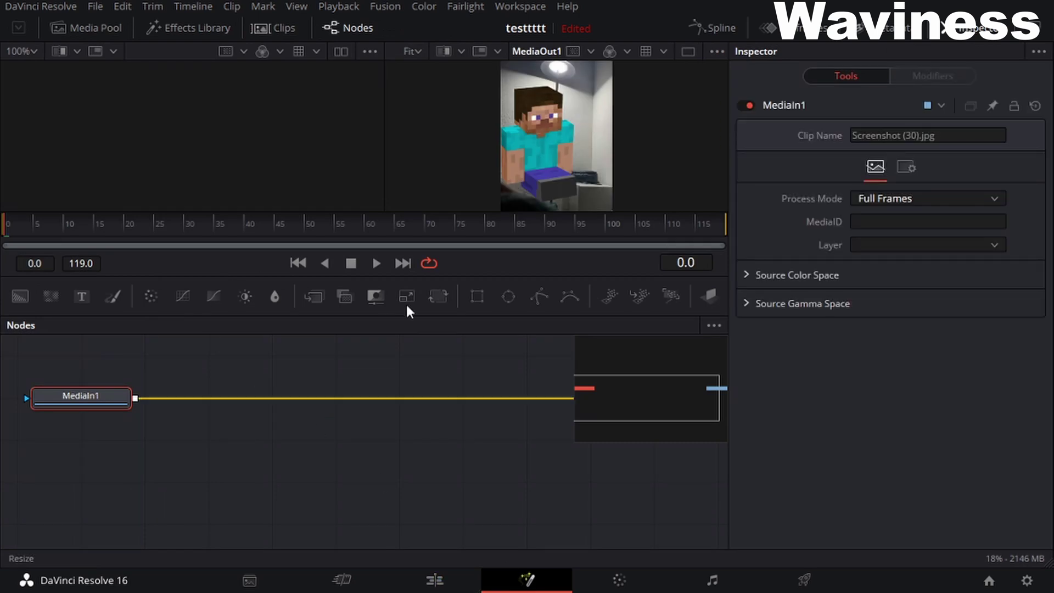
key("shift+space")
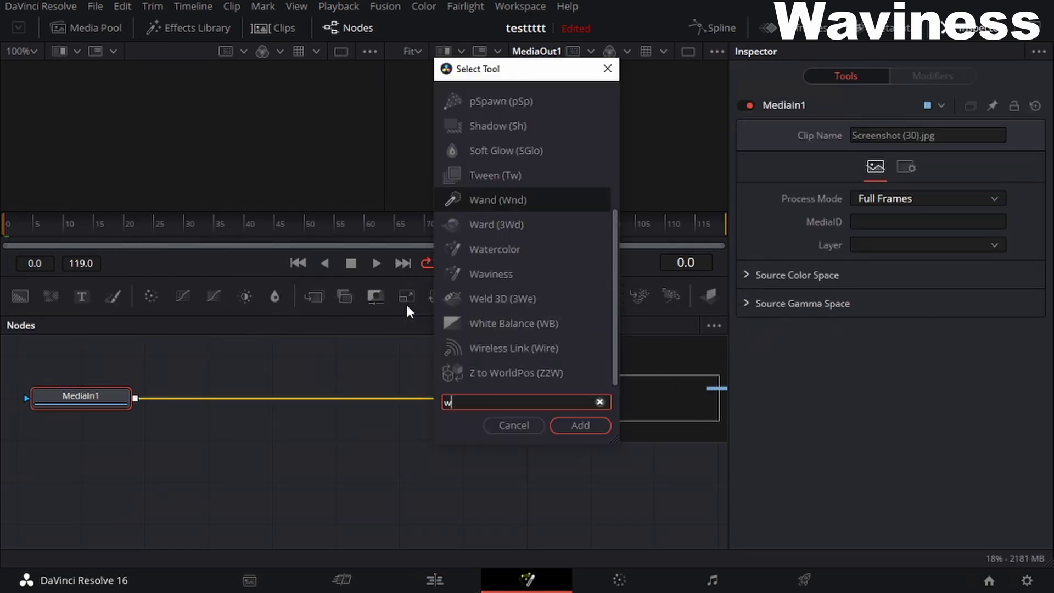
type("wav")
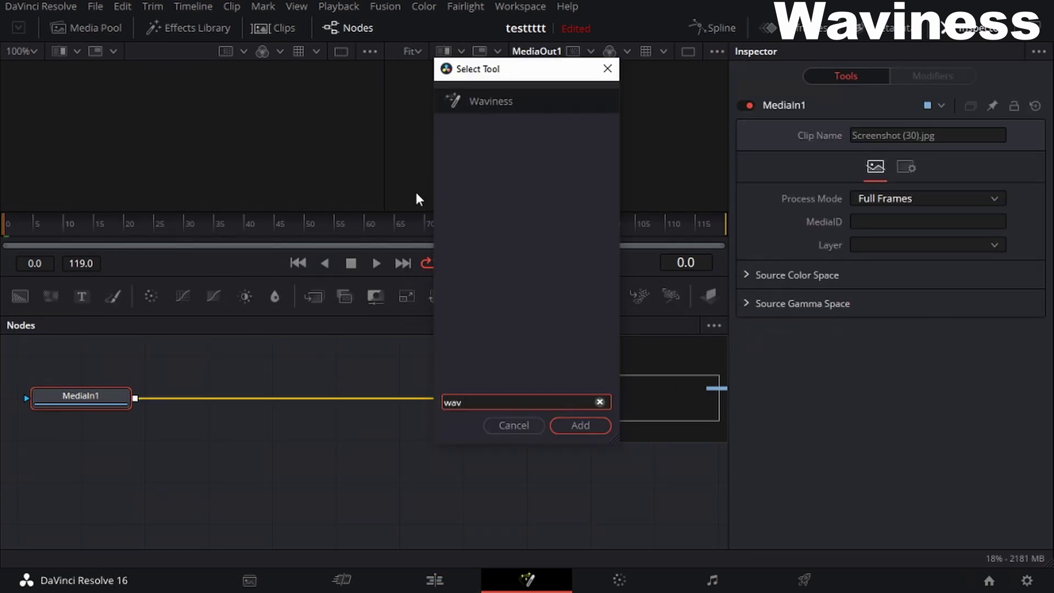
left_click(548, 99)
left_click(578, 424)
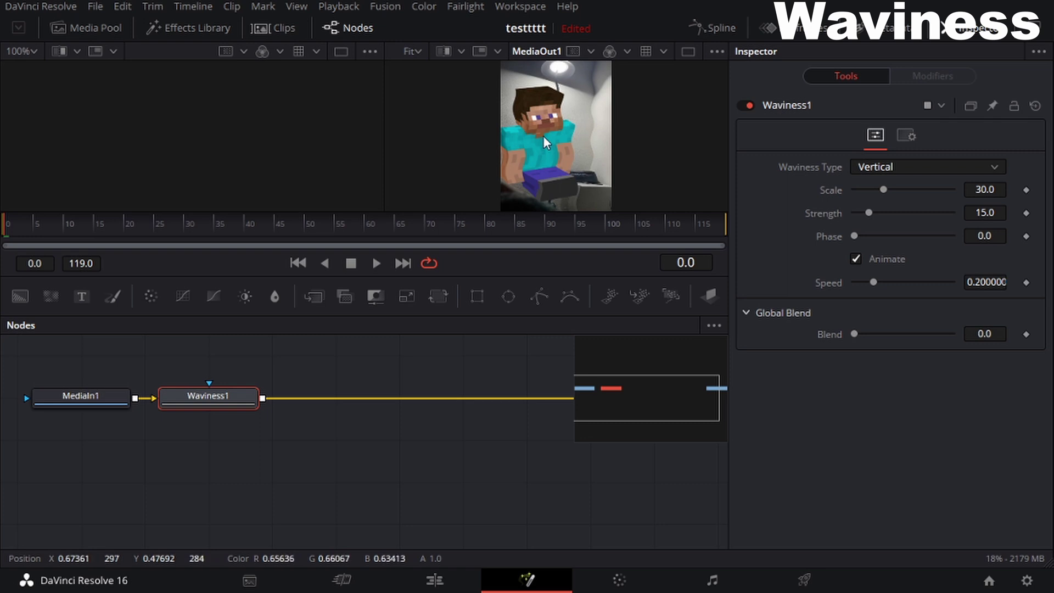
Try horizontal waves, then keep the Waviness direction Vertical with Scale restored to 30.0.
left_click(906, 168)
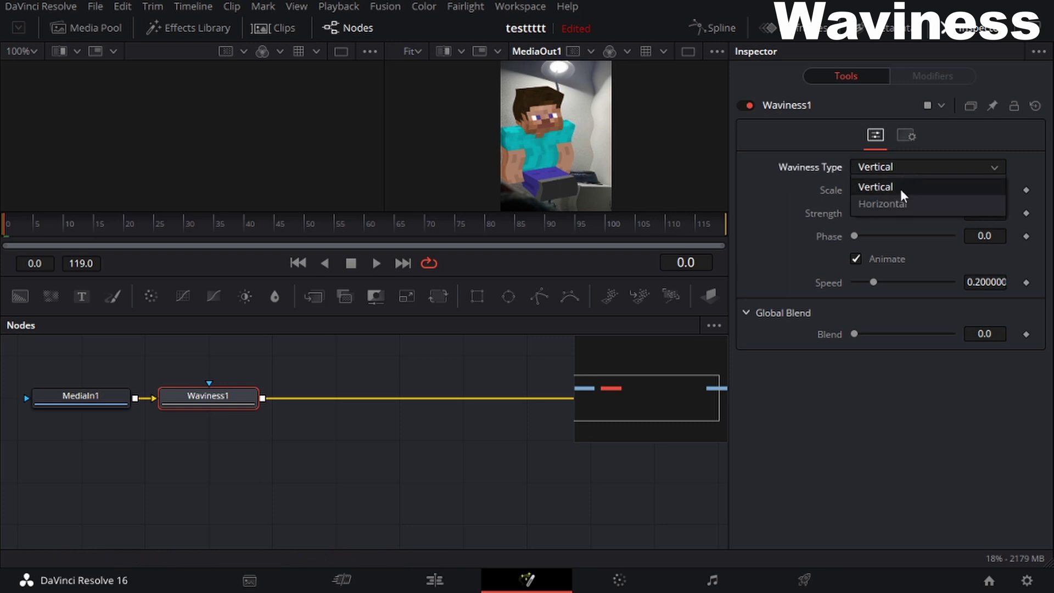
left_click(902, 204)
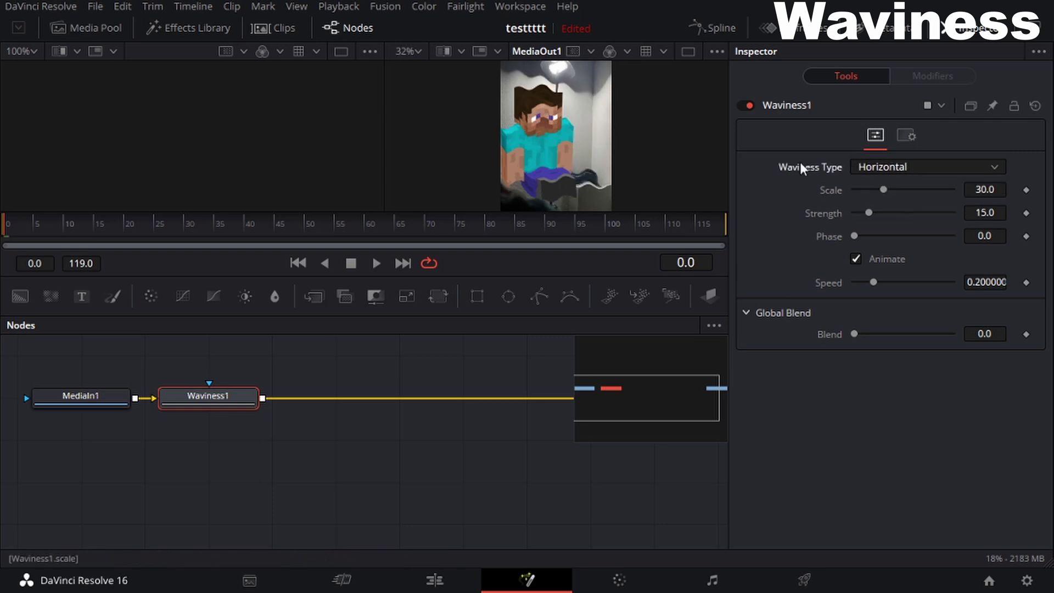
left_click(889, 167)
left_click(882, 183)
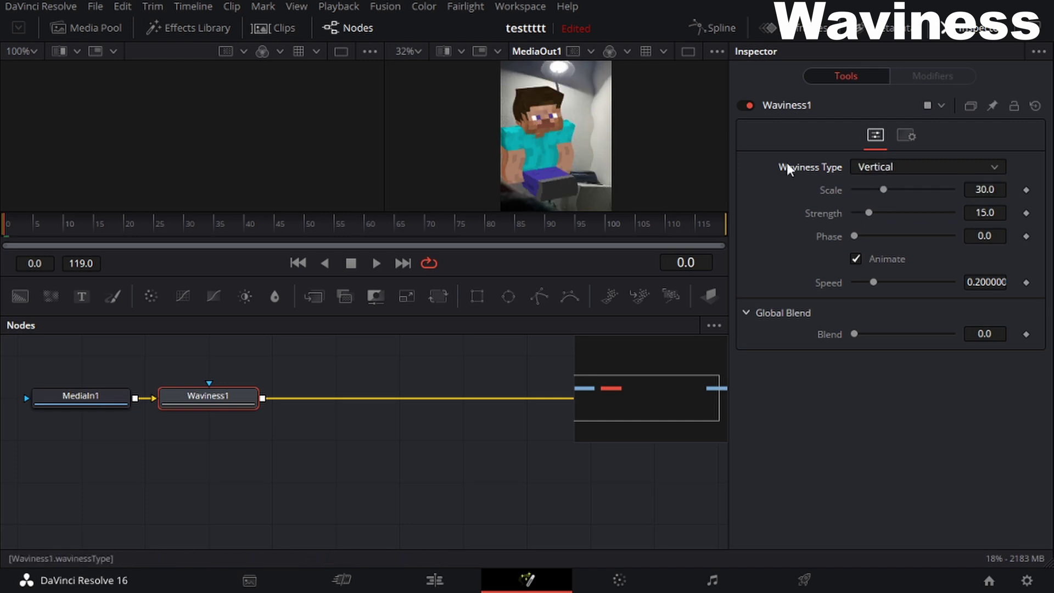
left_click_drag(883, 190, 875, 212)
key("ctrl+z")
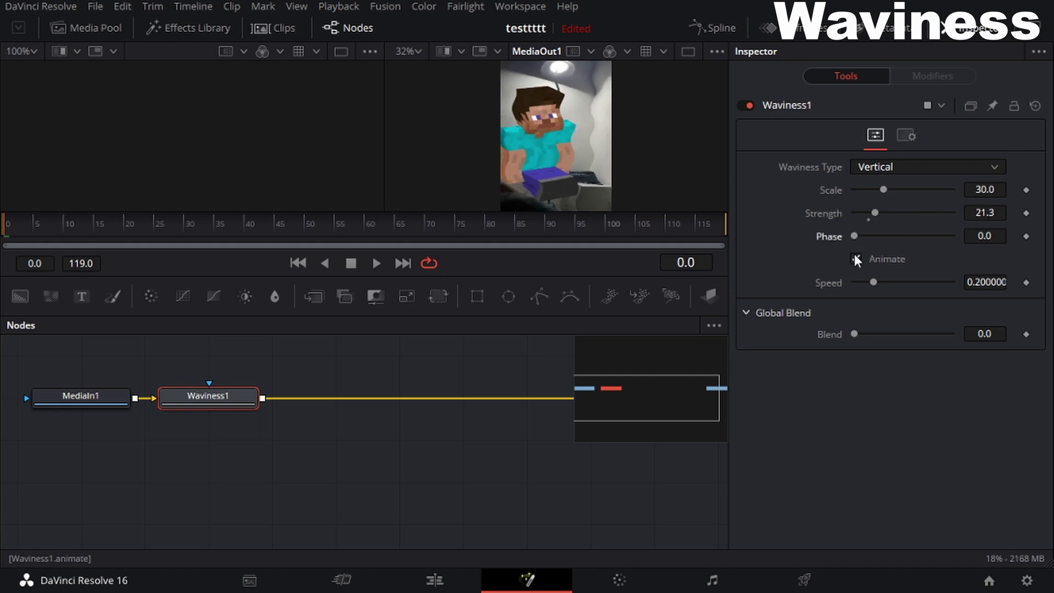
Turn on Waviness Animate, raise Speed to about 0.806, and preview playback to around frame 61.
left_click(856, 259)
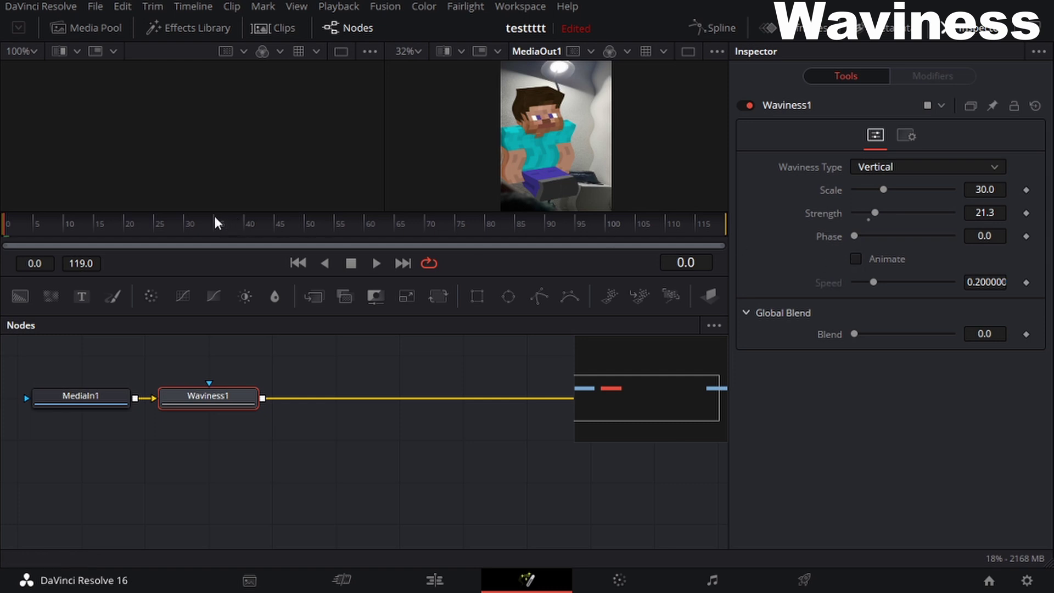
key("space")
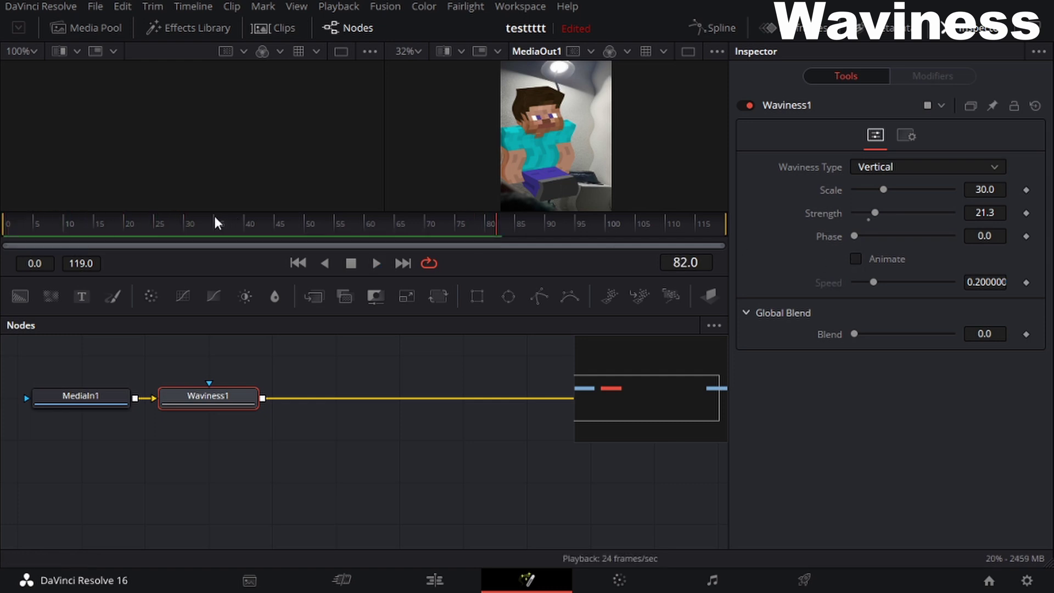
left_click(856, 259)
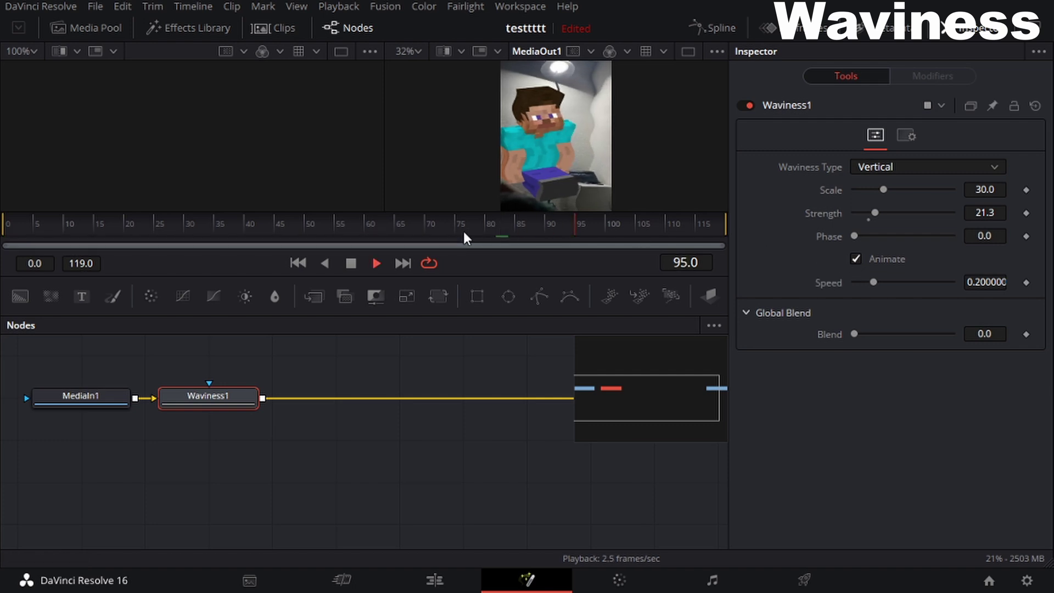
left_click_drag(874, 282, 945, 282)
left_click(374, 219)
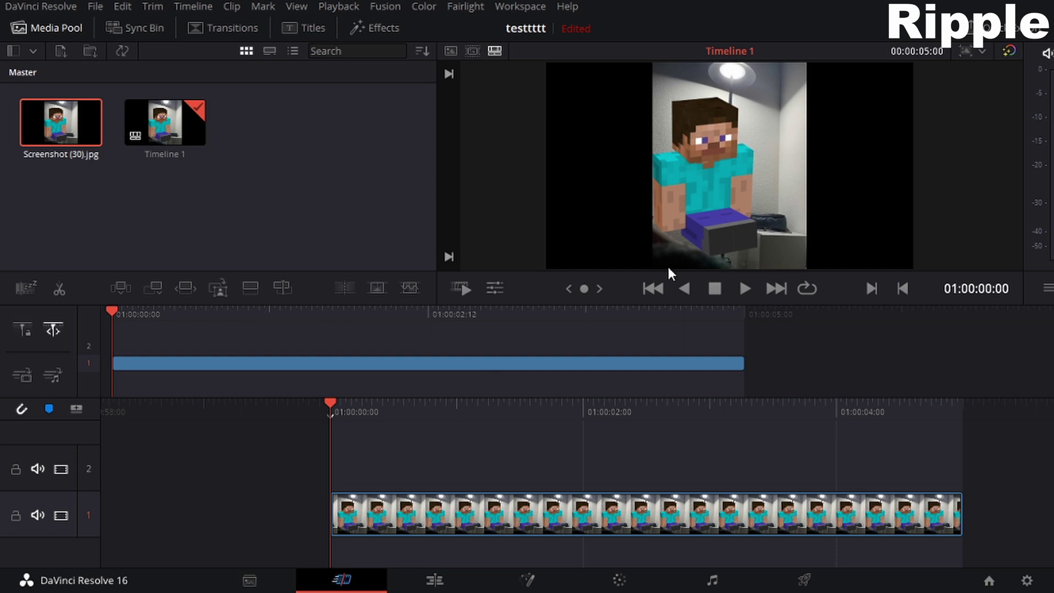
Open the clip in Fusion and add a Ripples1 node after MediaIn1 via a 'ripple' search.
left_click(531, 572)
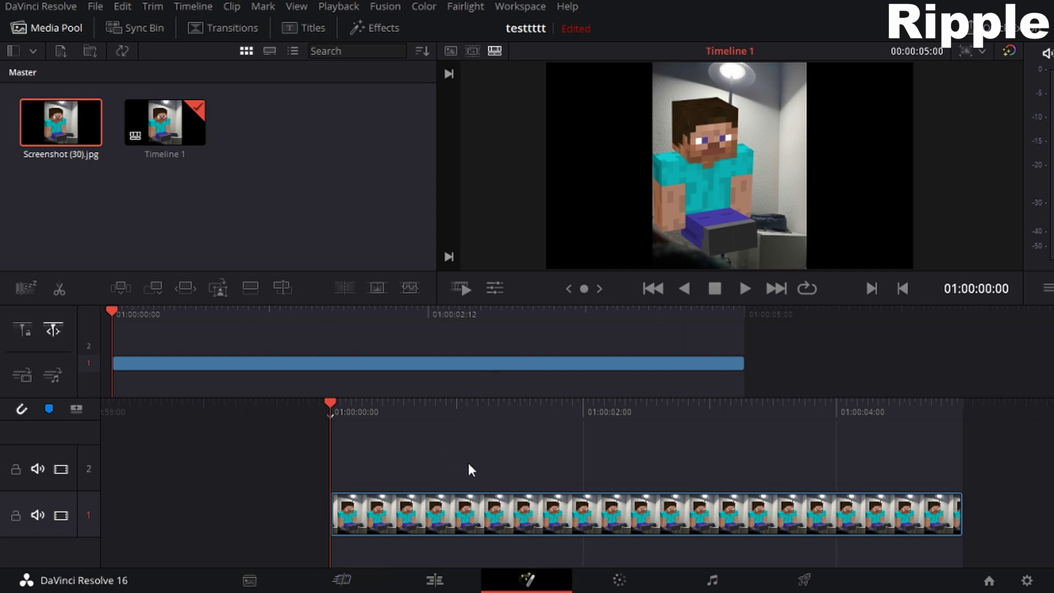
key("shift+space")
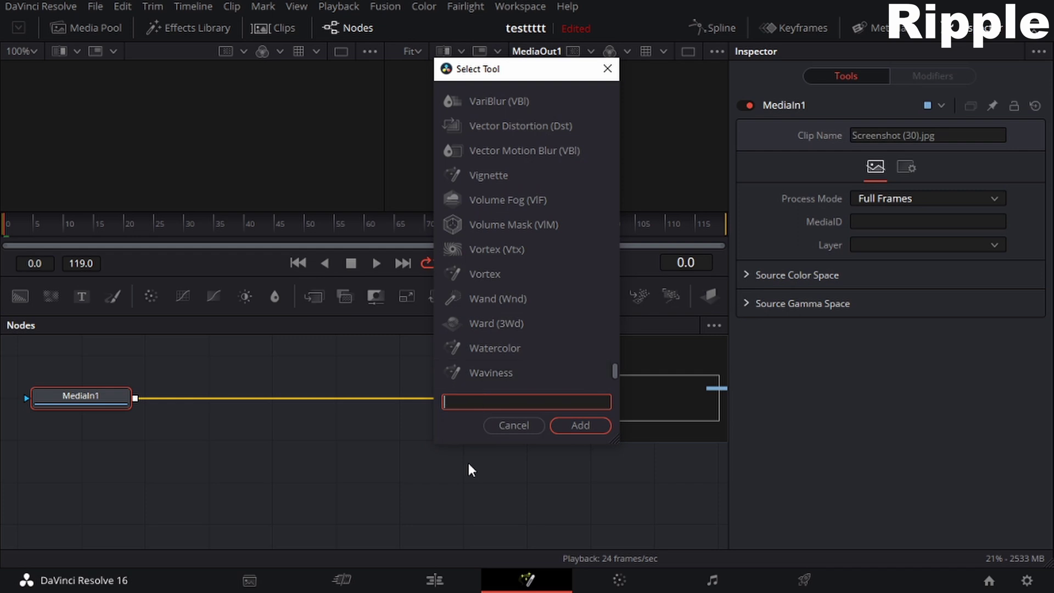
type("ripple")
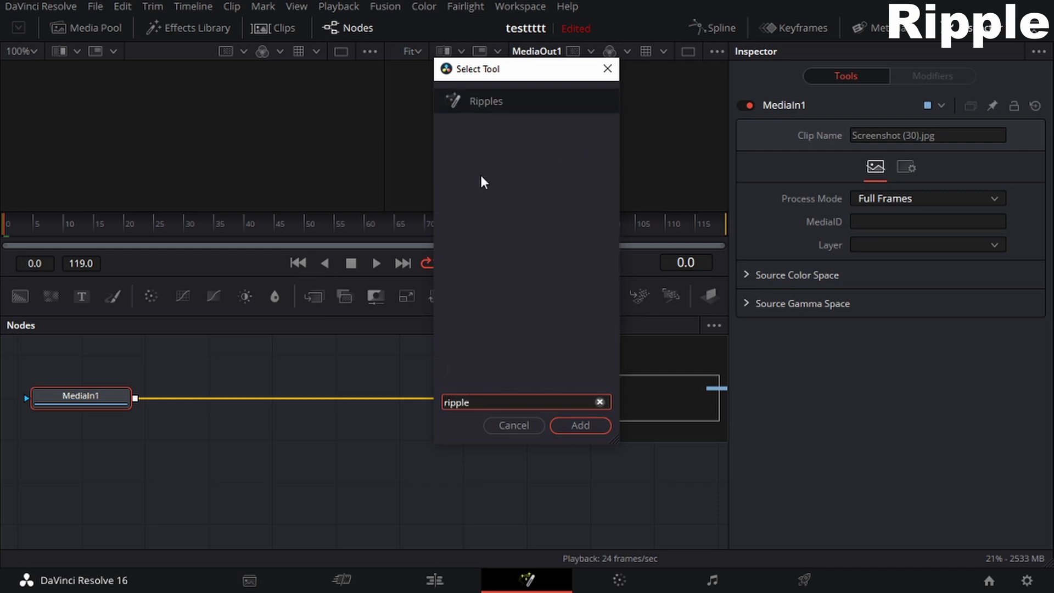
left_click(532, 101)
left_click(574, 421)
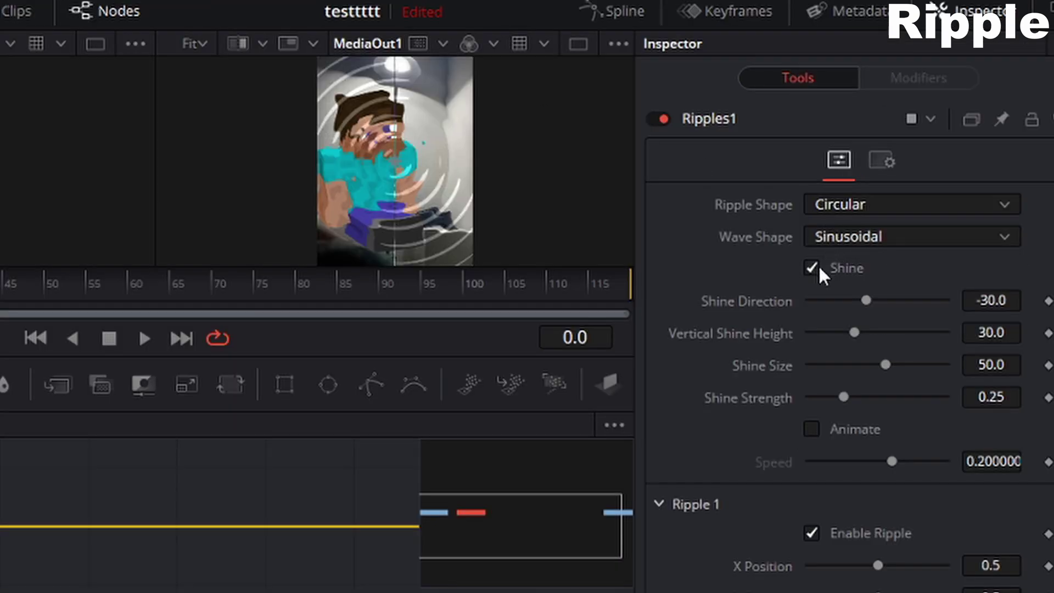
Turn off ripple Shine, enable Animate, move the centre to 0.354/0.661 and lower Frequency, previewing playback.
left_click(818, 268)
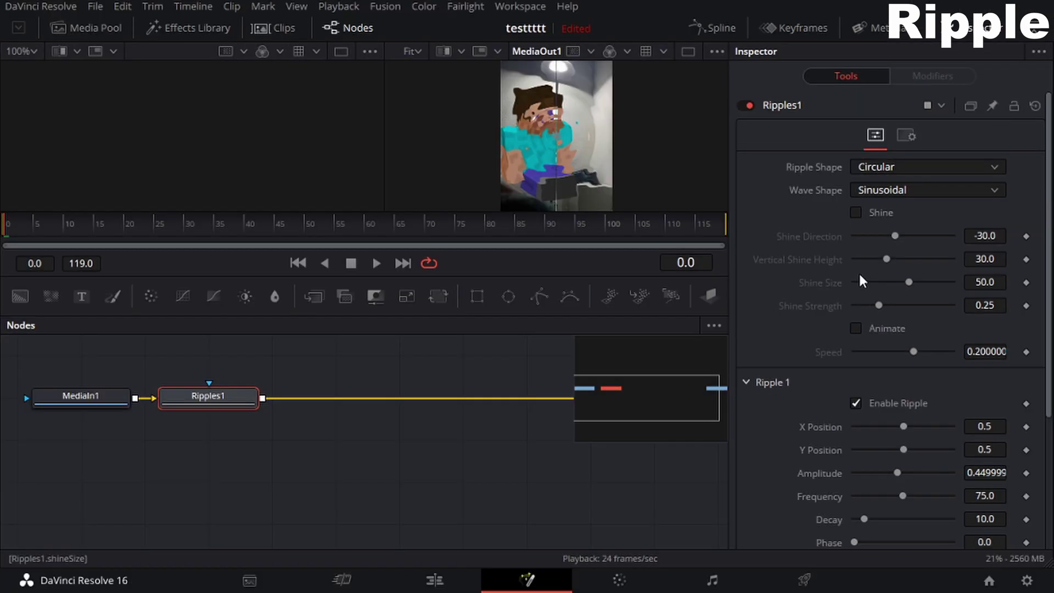
scroll(862, 281, "down", 3)
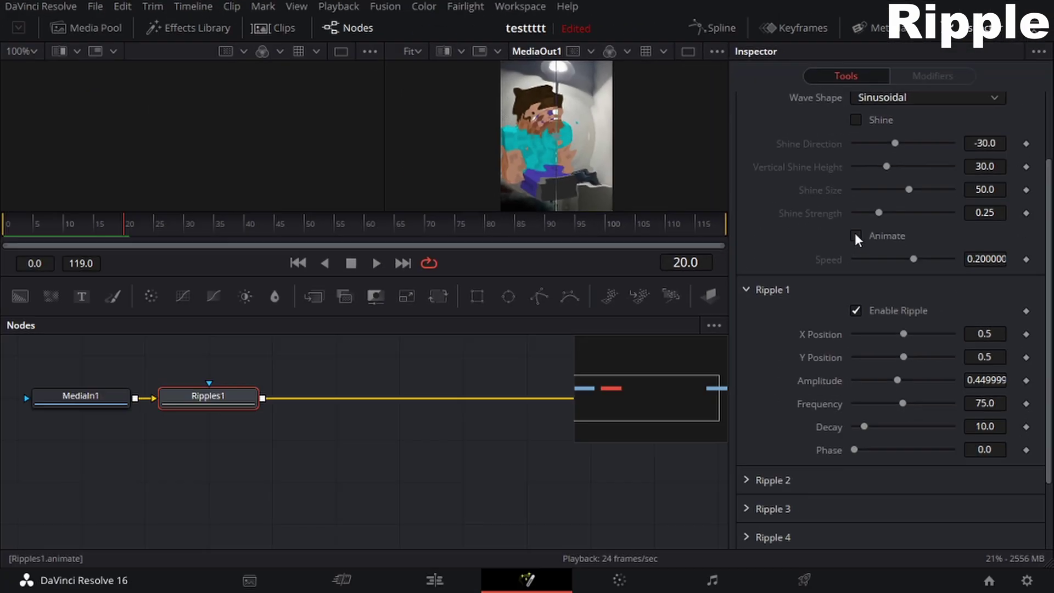
left_click(789, 321)
key("space")
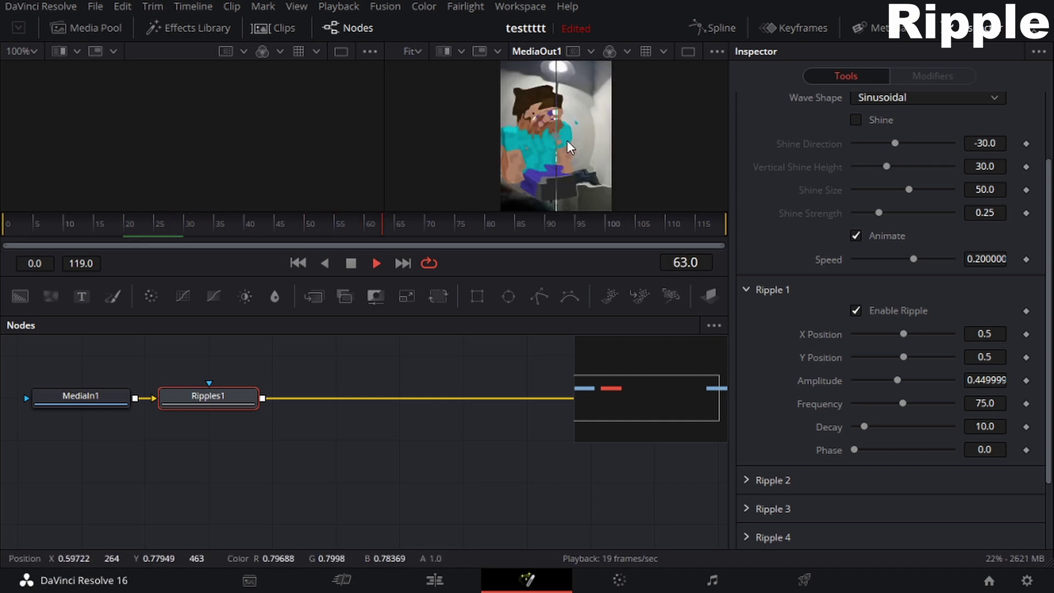
key("space")
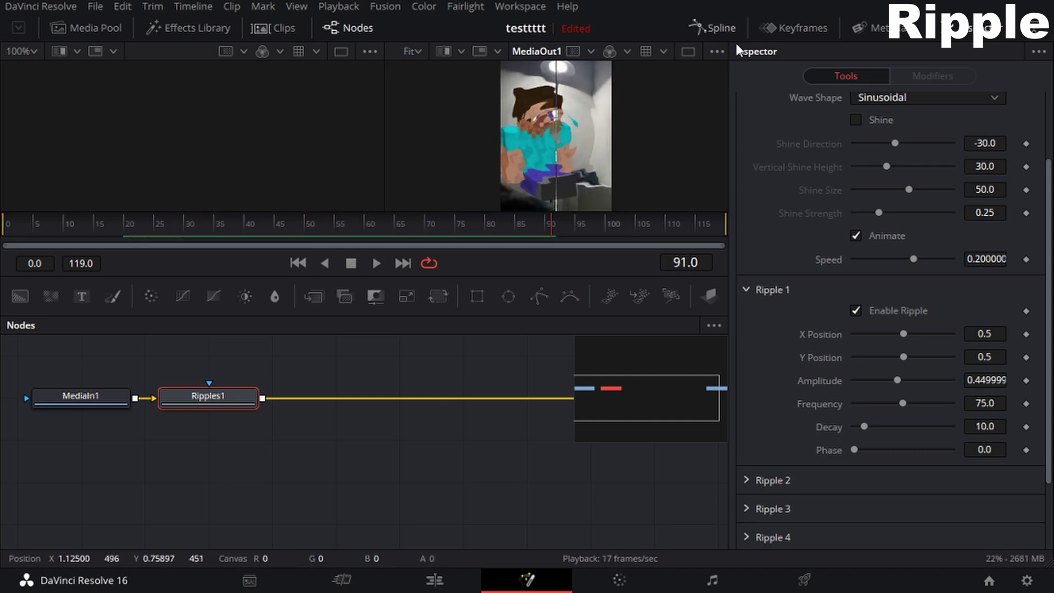
left_click_drag(903, 332, 918, 356)
key("space")
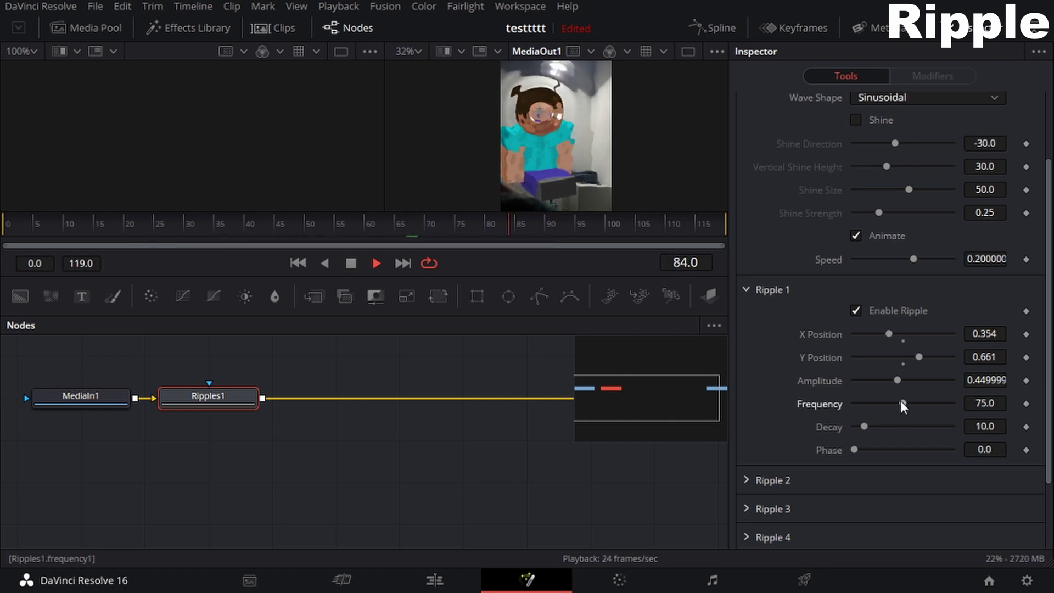
mouse_move(903, 403)
left_mouse_down()
mouse_move(924, 402)
mouse_move(880, 397)
mouse_move(888, 402)
left_mouse_up()
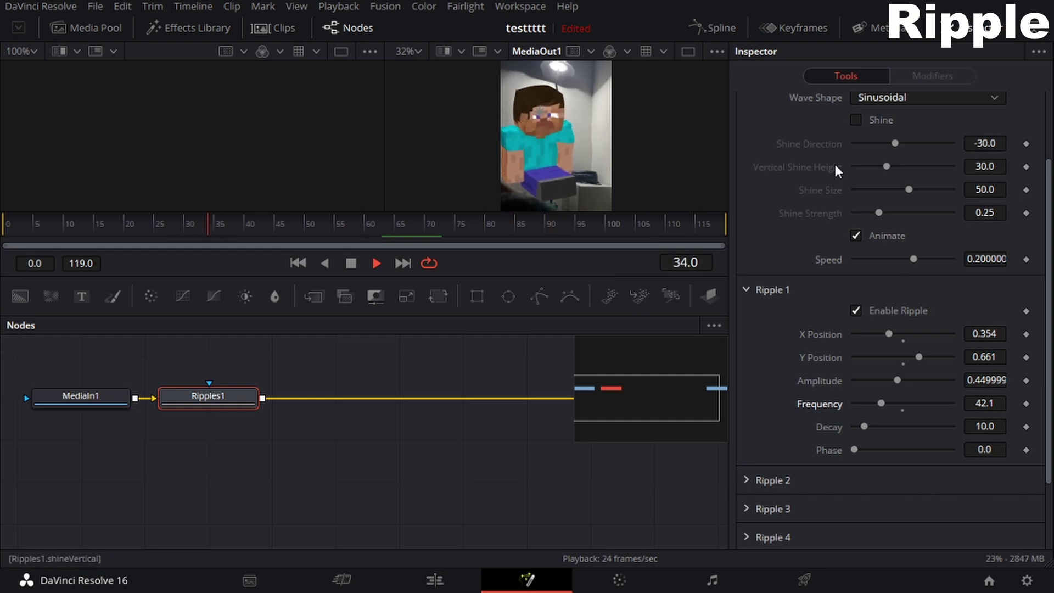
scroll(812, 192, "up", 3)
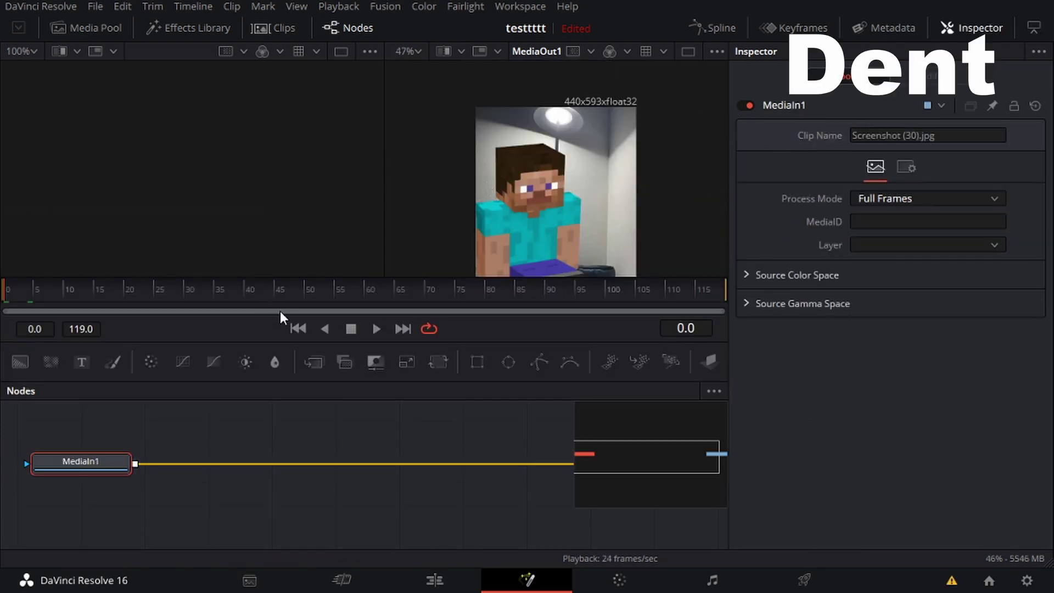
Add a Dent node and drag its centre onto Steve's head.
key("shift+space")
type("Dent")
key("Return")
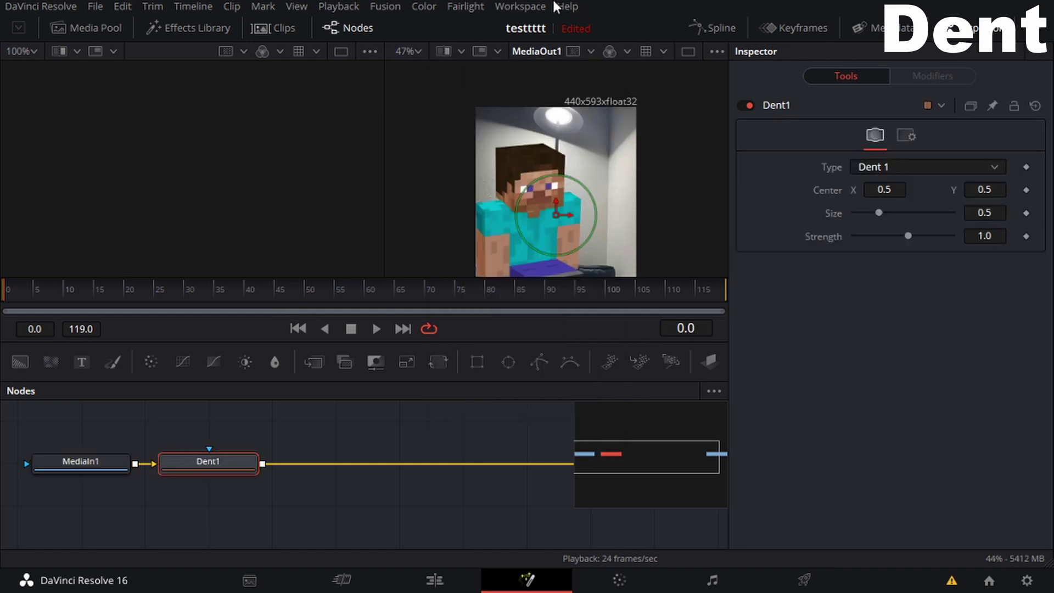
left_click_drag(550, 235, 537, 205)
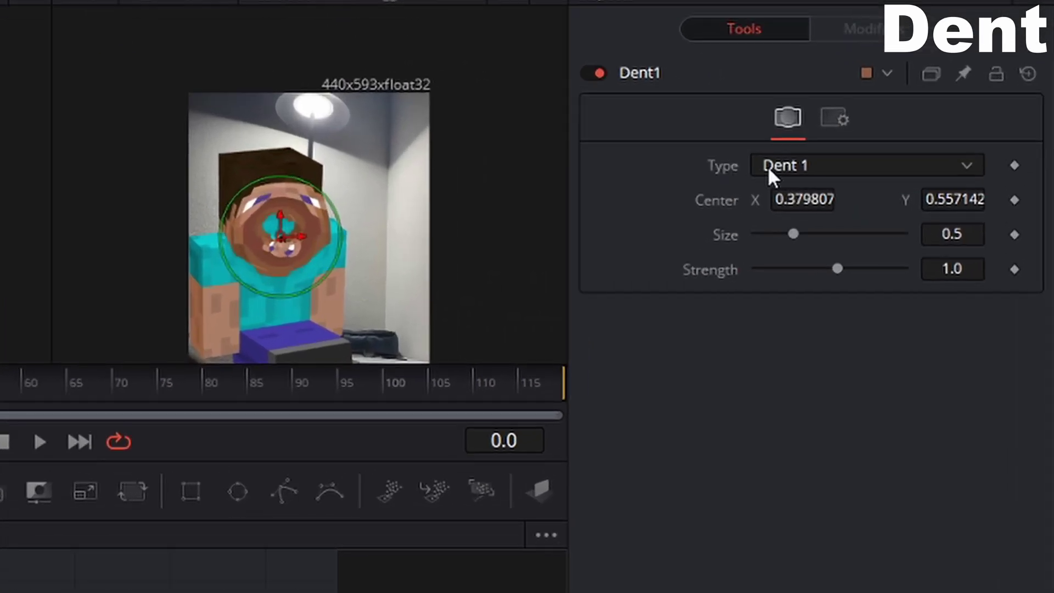
Try the Kaleidoscope, Dent 2, Dent 3, Cosine Dent and Sine Dent types.
left_click(769, 166)
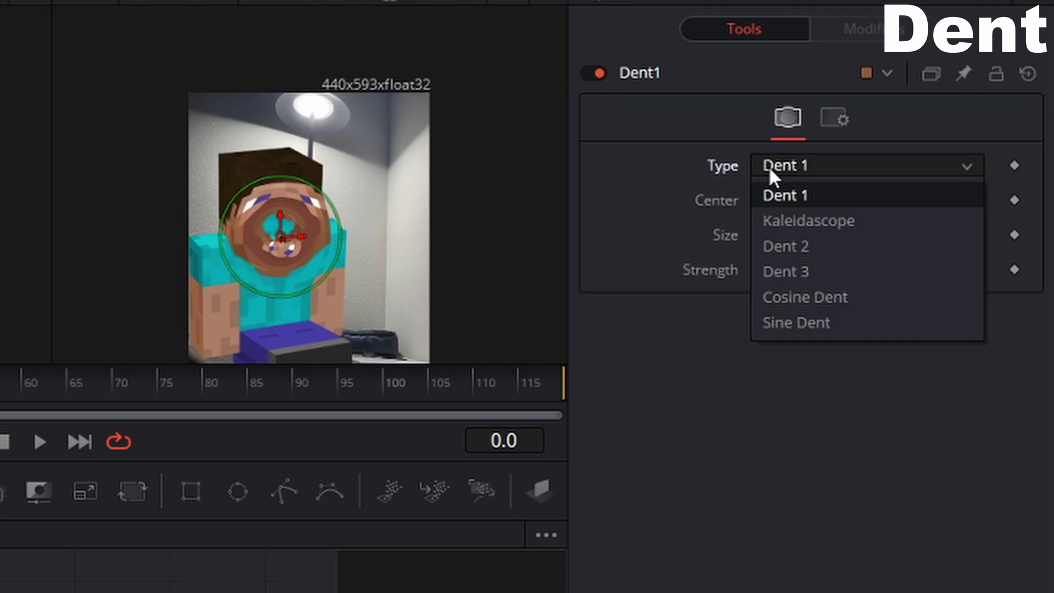
left_click(819, 223)
left_click(802, 170)
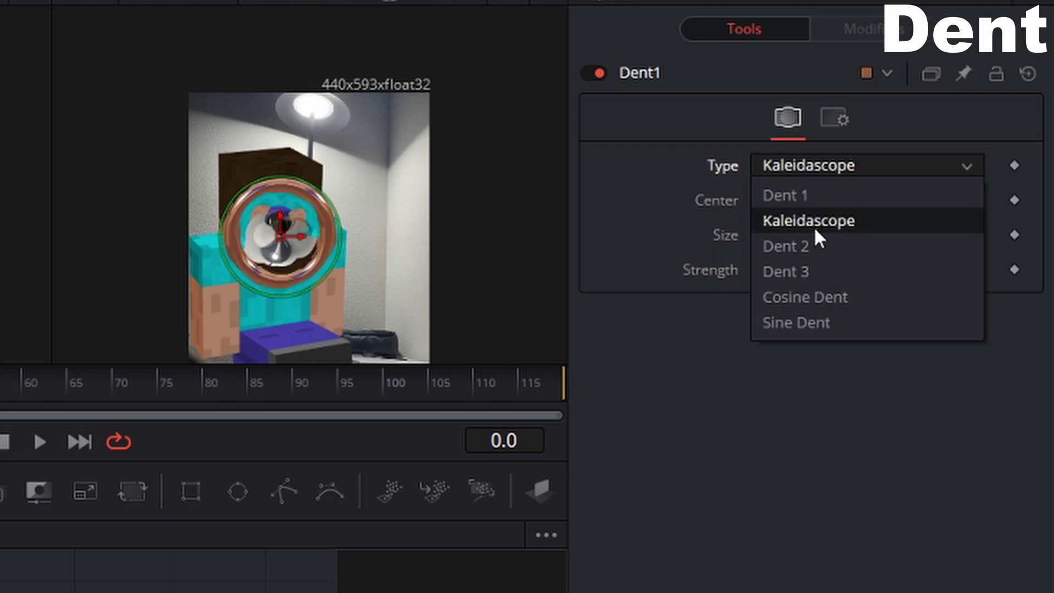
left_click(816, 243)
left_click(796, 162)
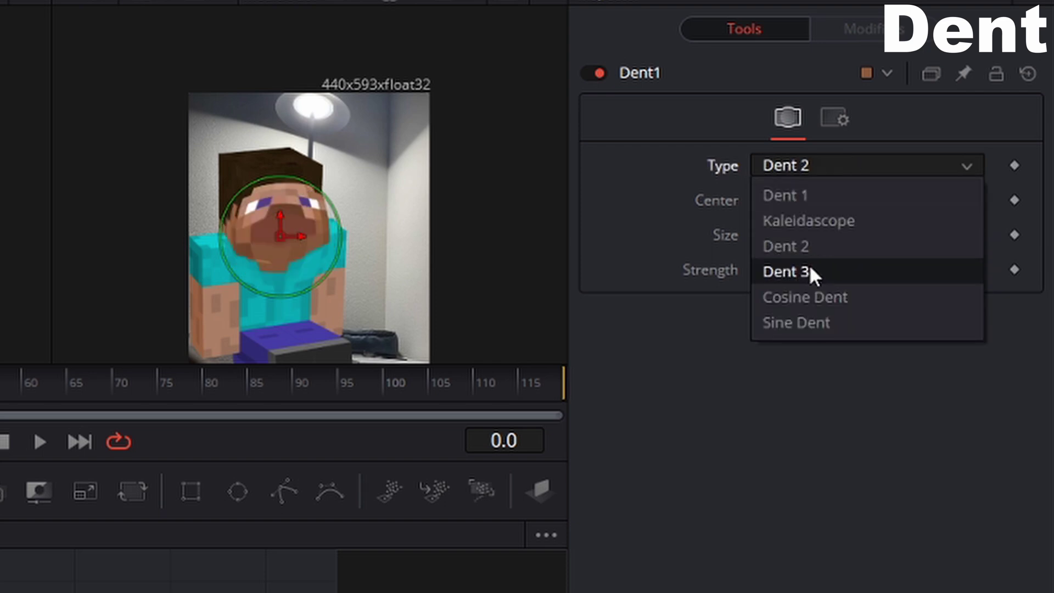
left_click(811, 271)
left_click(794, 168)
left_click(822, 292)
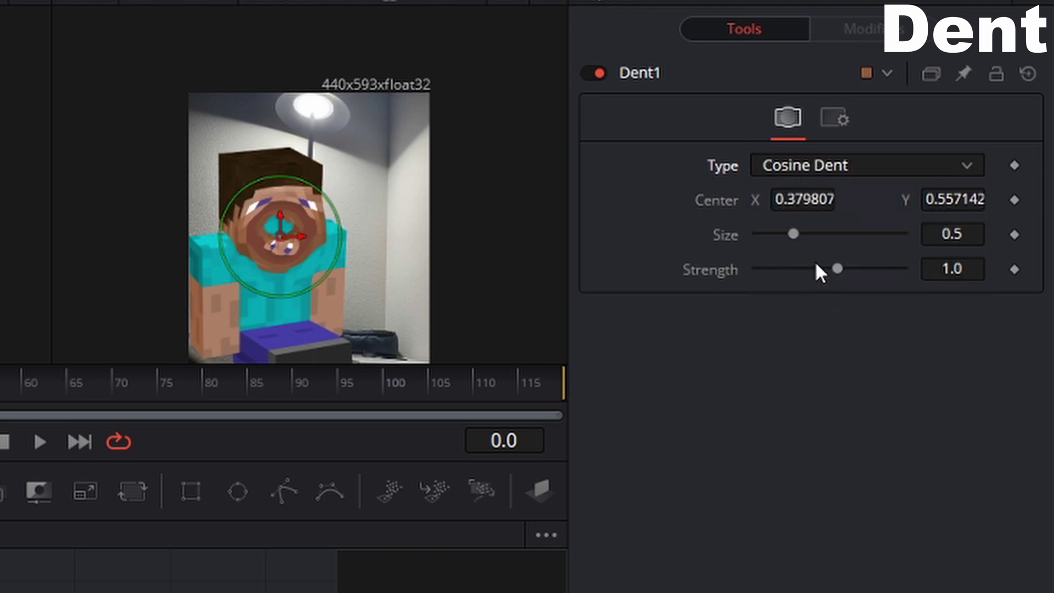
left_click(803, 168)
left_click(821, 319)
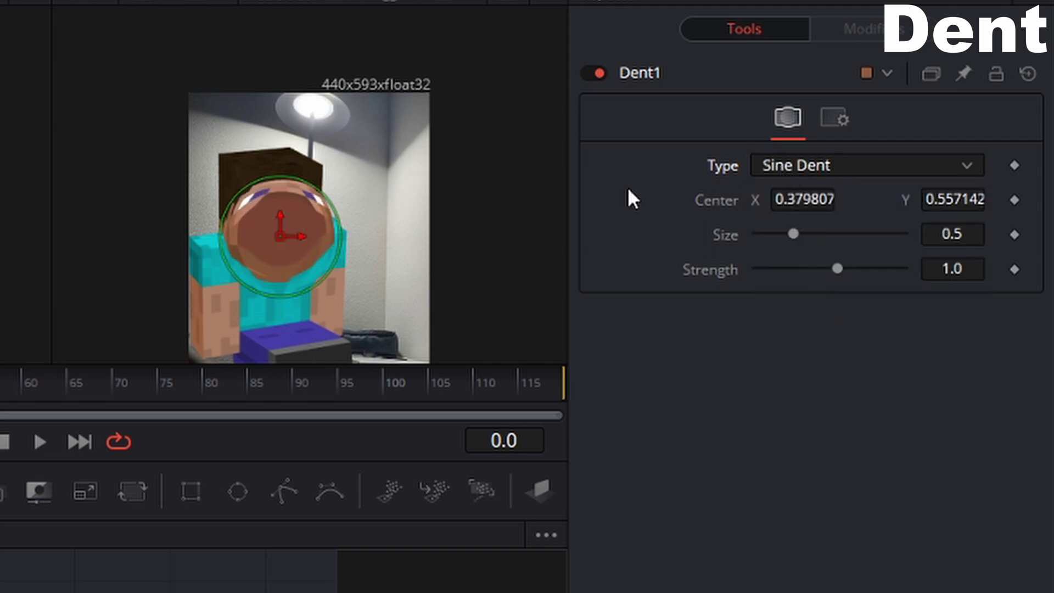
Settle on Dent 2, nudge the centre slightly up, and enlarge the dent Size to 0.94.
left_click(796, 165)
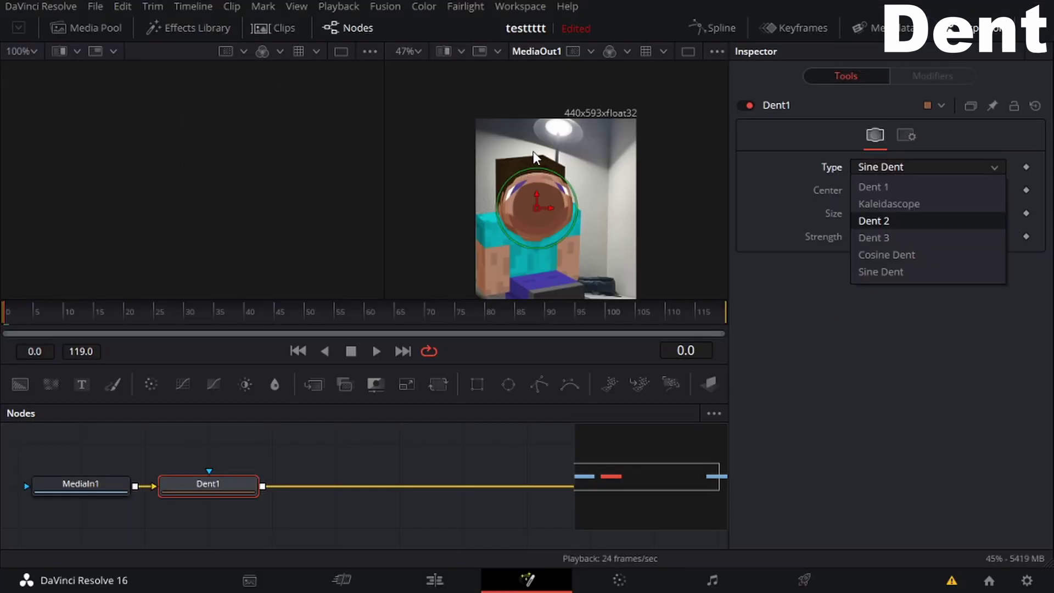
left_click(873, 221)
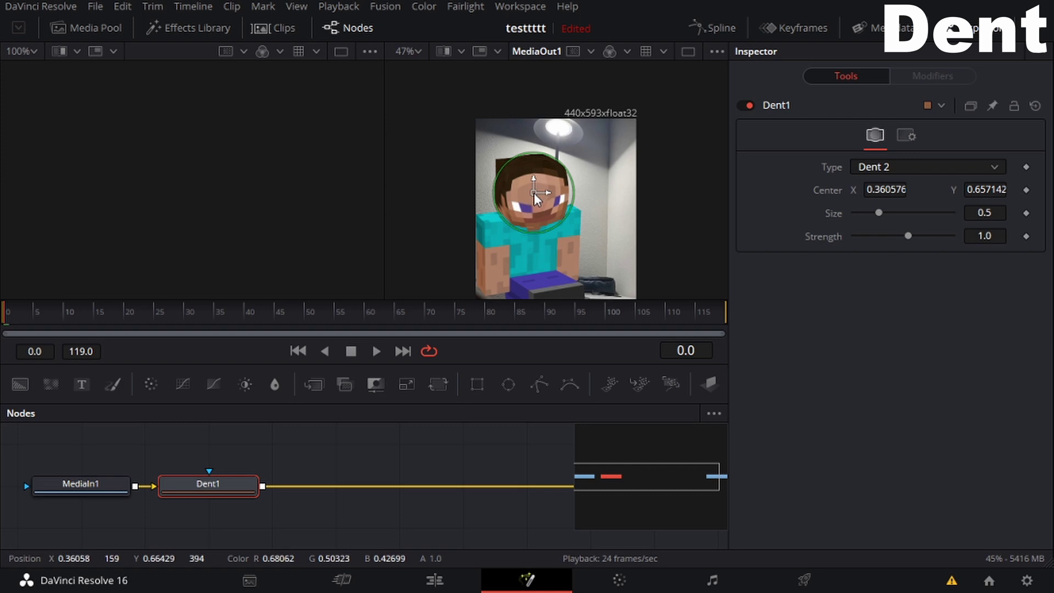
left_click_drag(533, 192, 536, 186)
left_click_drag(879, 213, 900, 213)
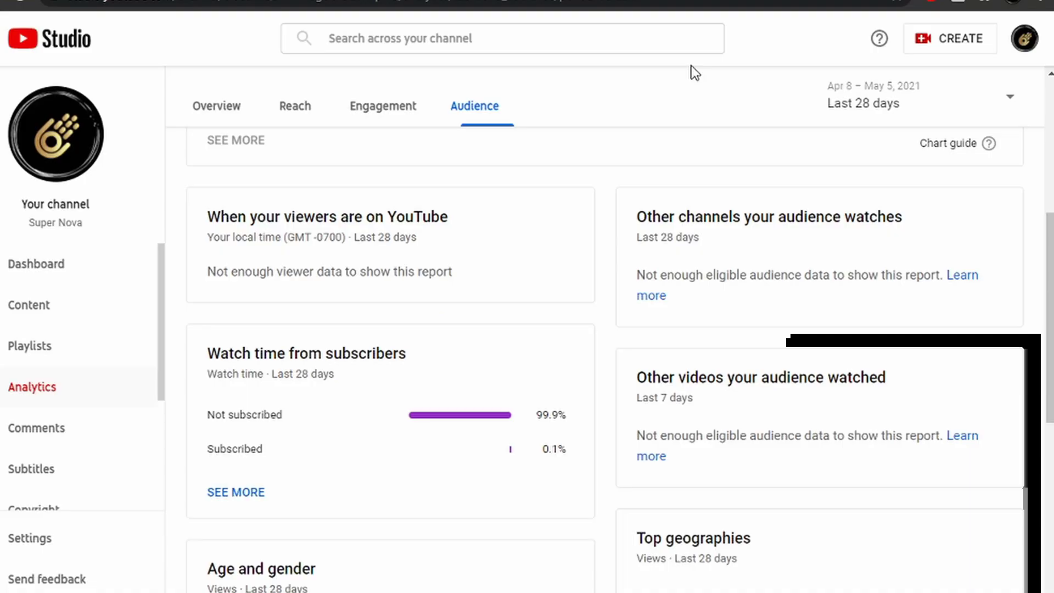
Scroll the Audience report to show 99.9% of watch time coming from non-subscribers.
scroll(597, 303, "up", 2)
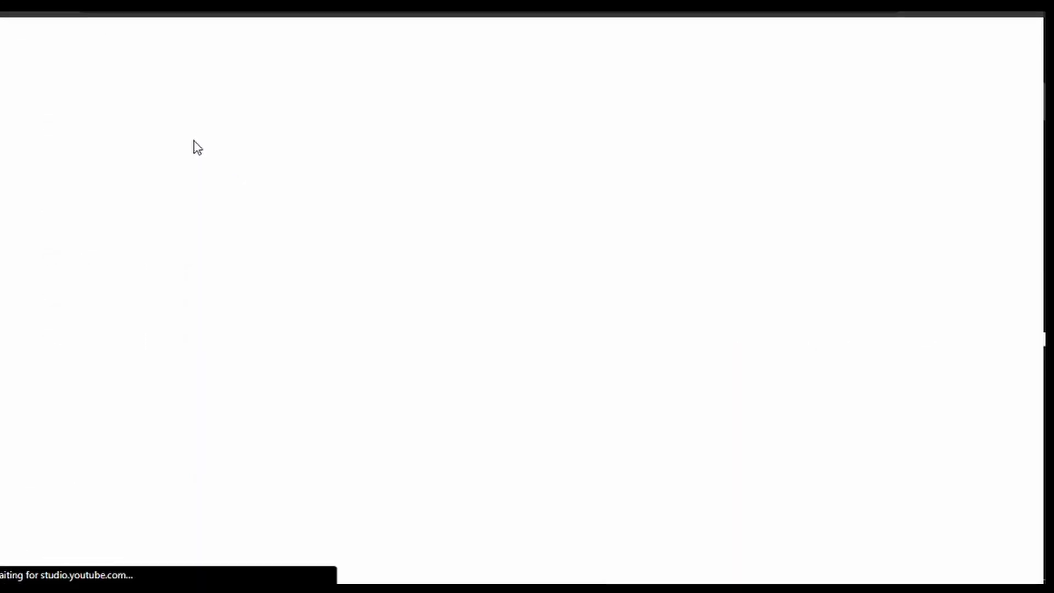
scroll(467, 225, "down", 4)
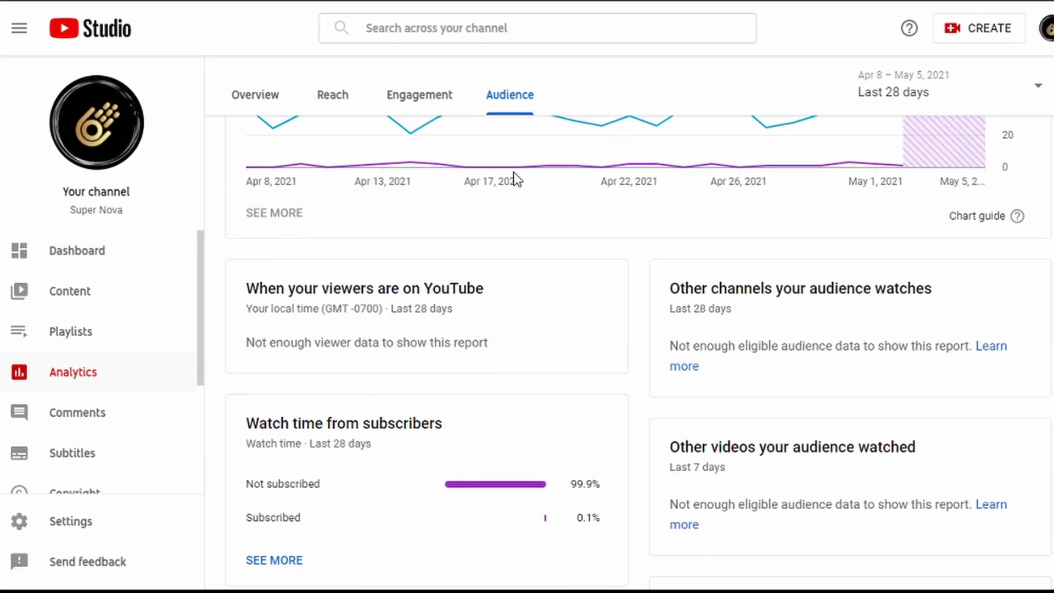
mouse_move(470, 131)
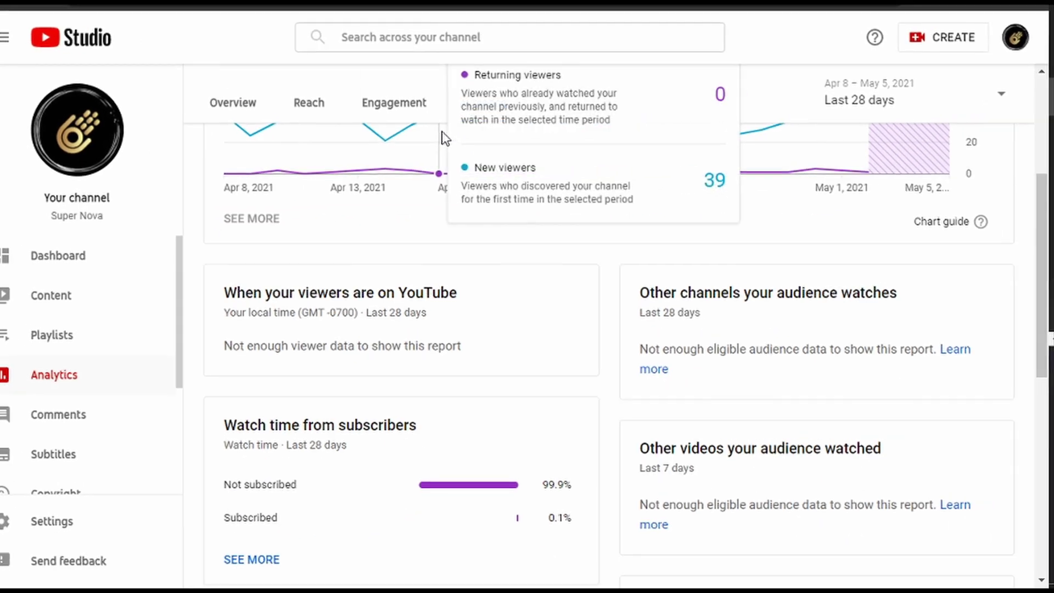